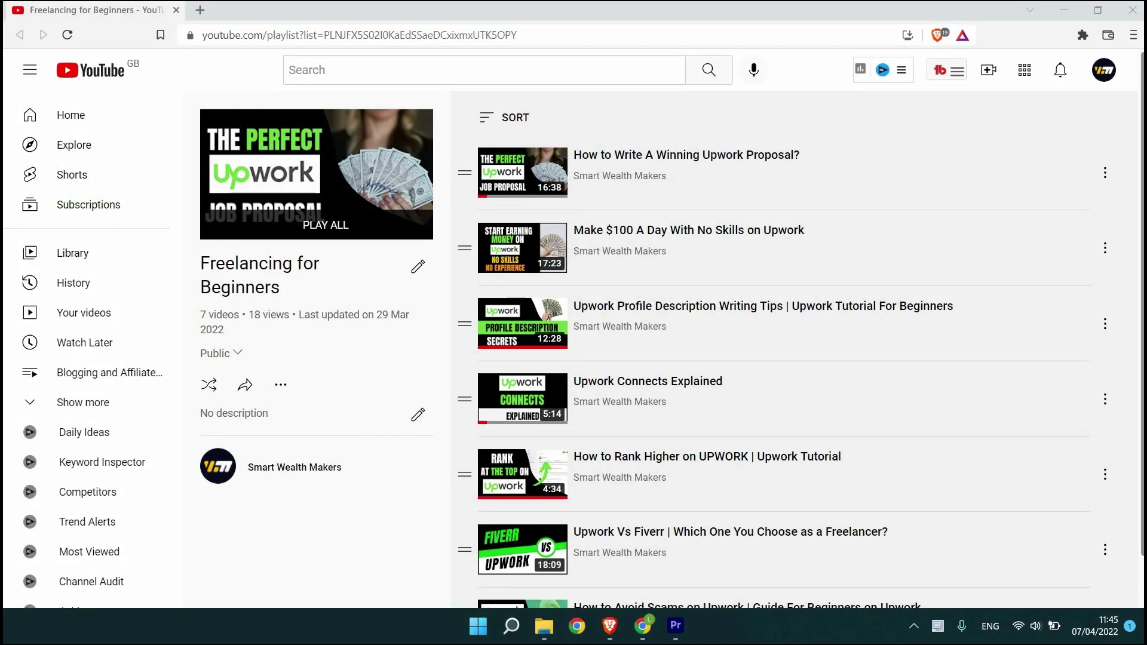
# Step: Start Upwork sign-up and choose to join as a freelancer looking for work
pyautogui.scroll(-1, 801, 358)
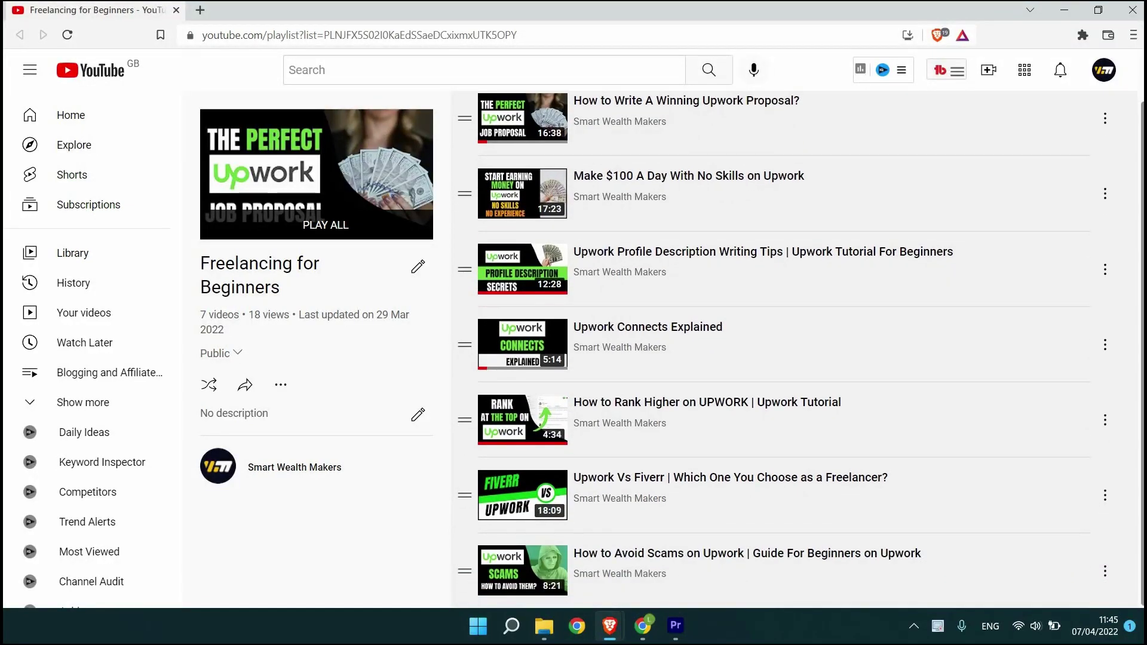
pyautogui.scroll(1, 800, 358)
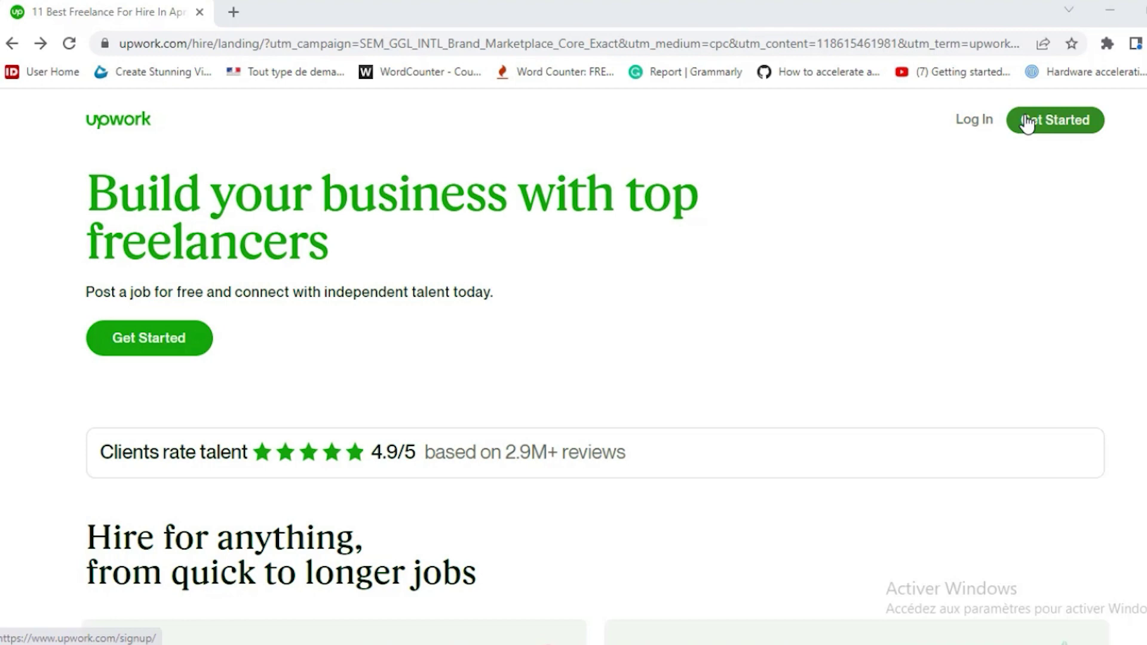
pyautogui.click(1024, 120)
pyautogui.click(979, 242)
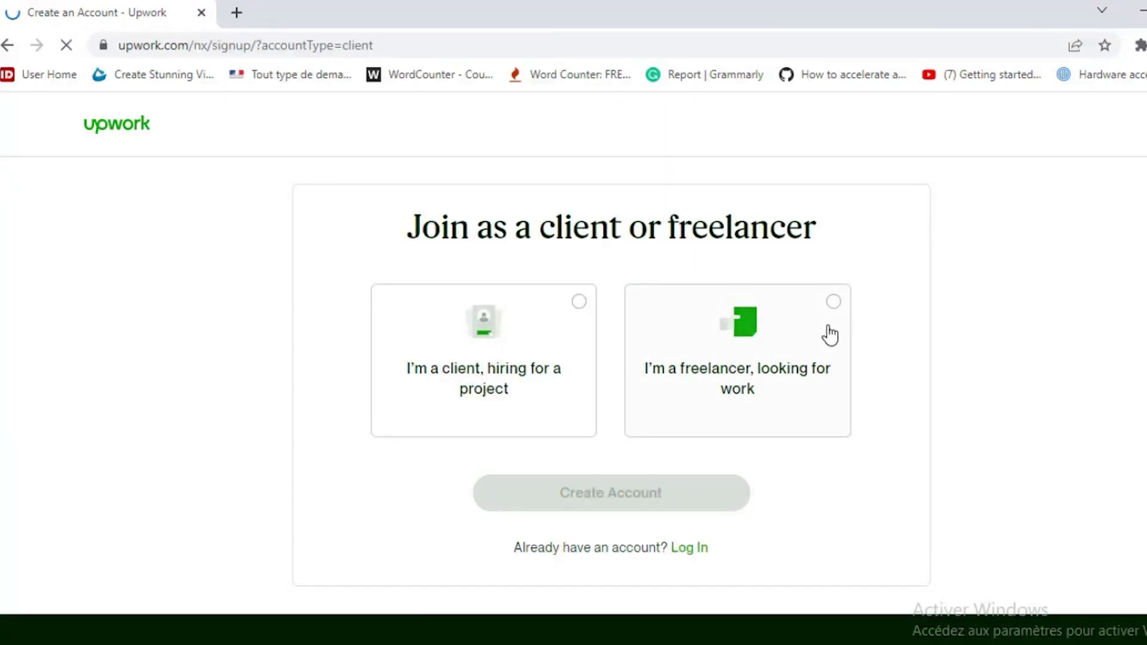
pyautogui.click(835, 306)
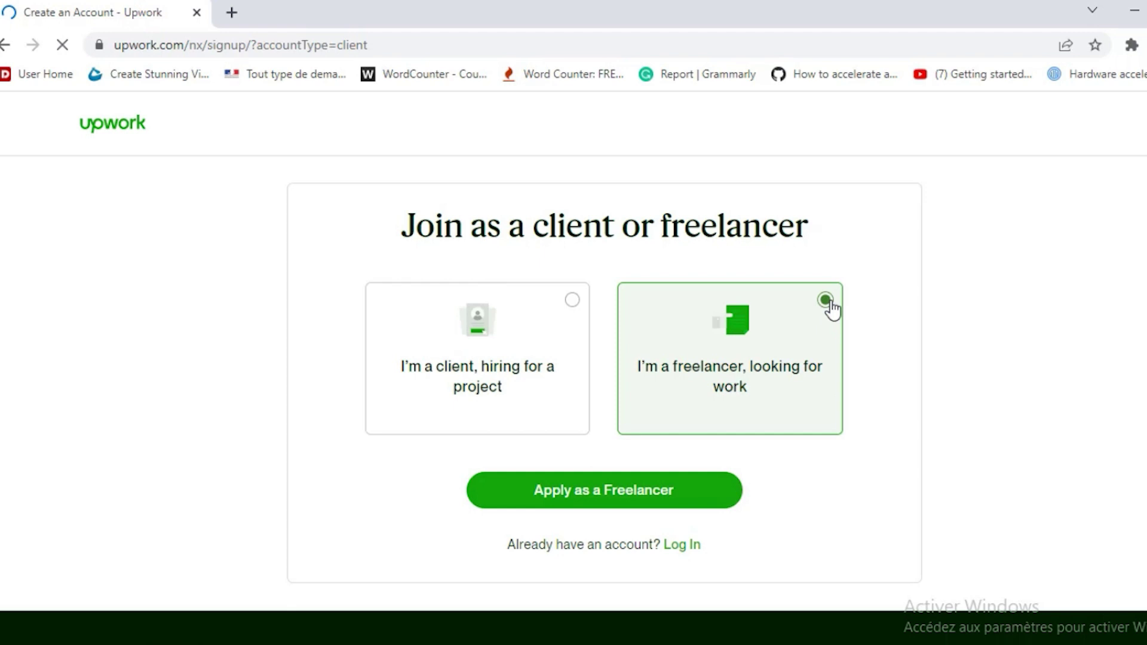
pyautogui.click(673, 498)
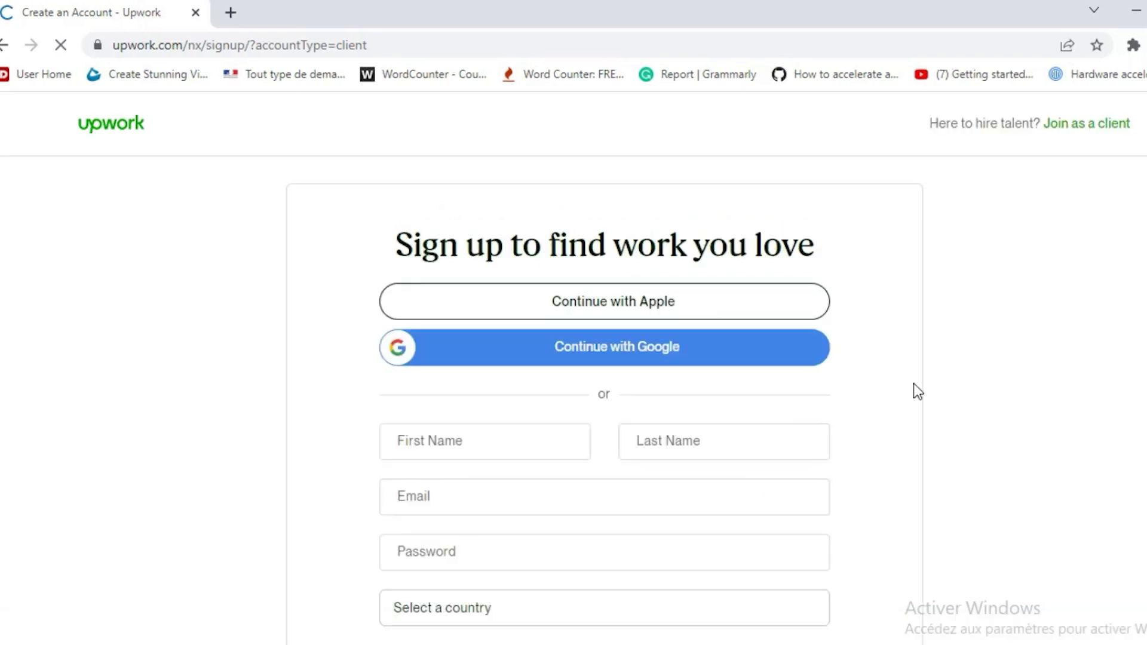
# Step: Autofill name and email, enter a password, accept the terms, and create the account
pyautogui.scroll(-2, 913, 383)
pyautogui.click(545, 350)
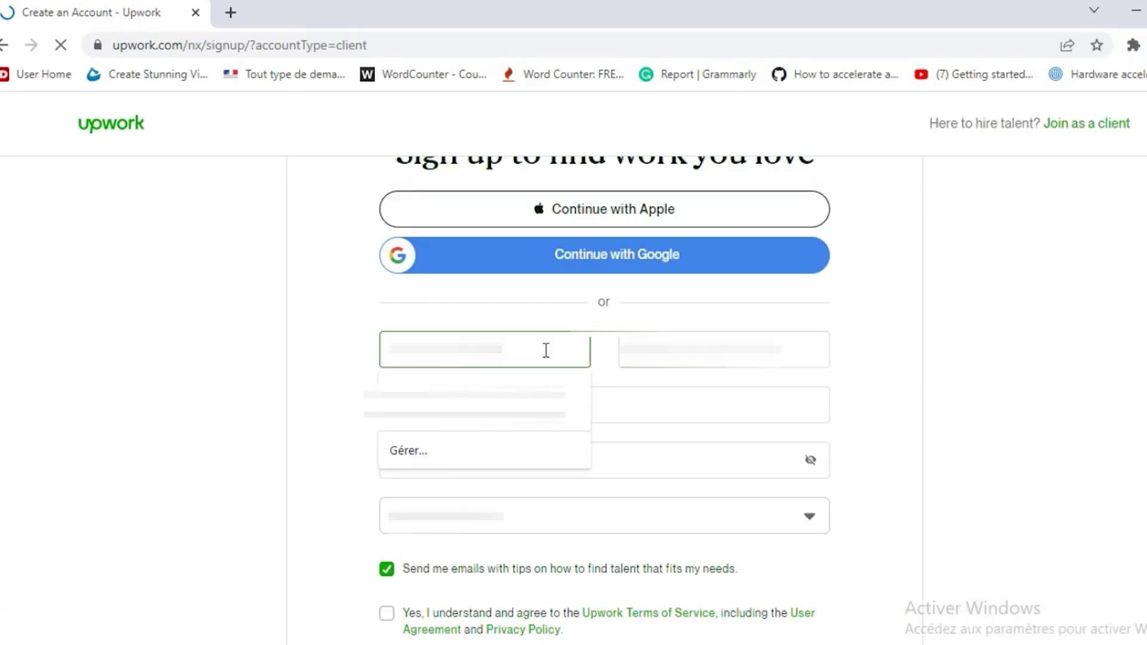
pyautogui.click(549, 404)
pyautogui.click(563, 466)
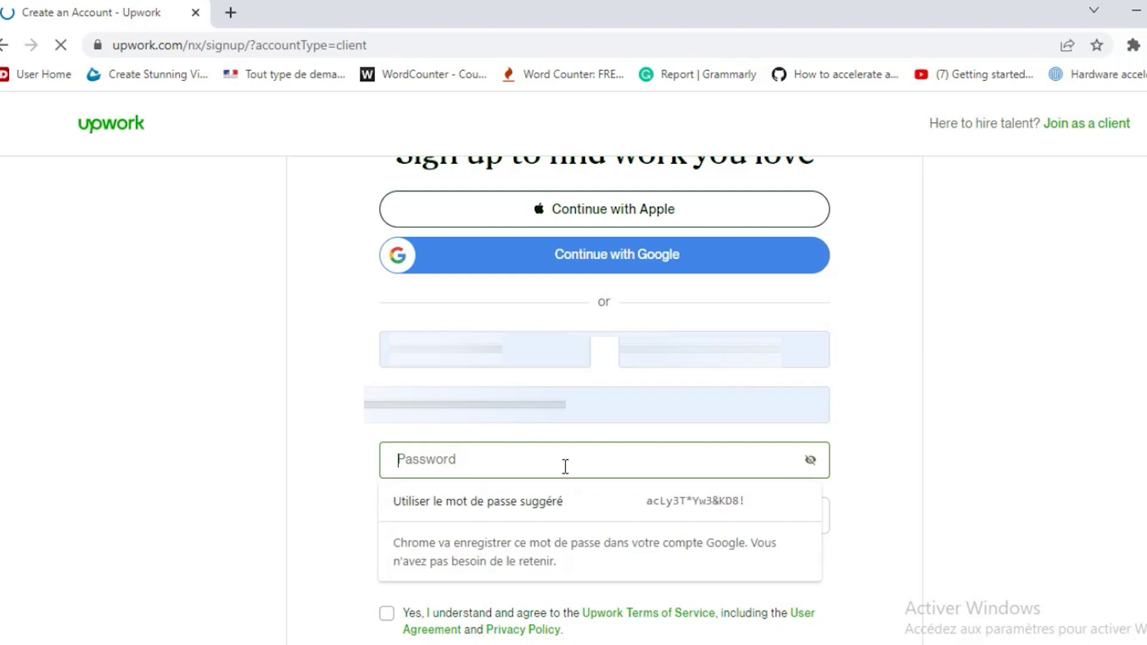
pyautogui.write('***********')
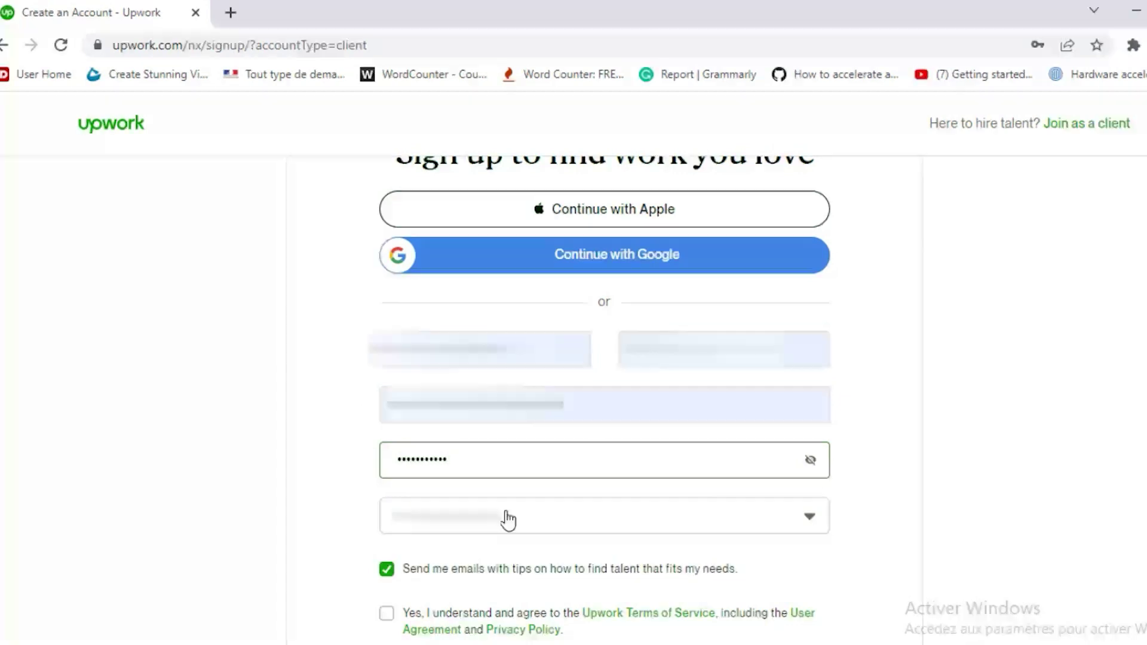
pyautogui.scroll(-3, 370, 435)
pyautogui.click(386, 428)
pyautogui.click(474, 499)
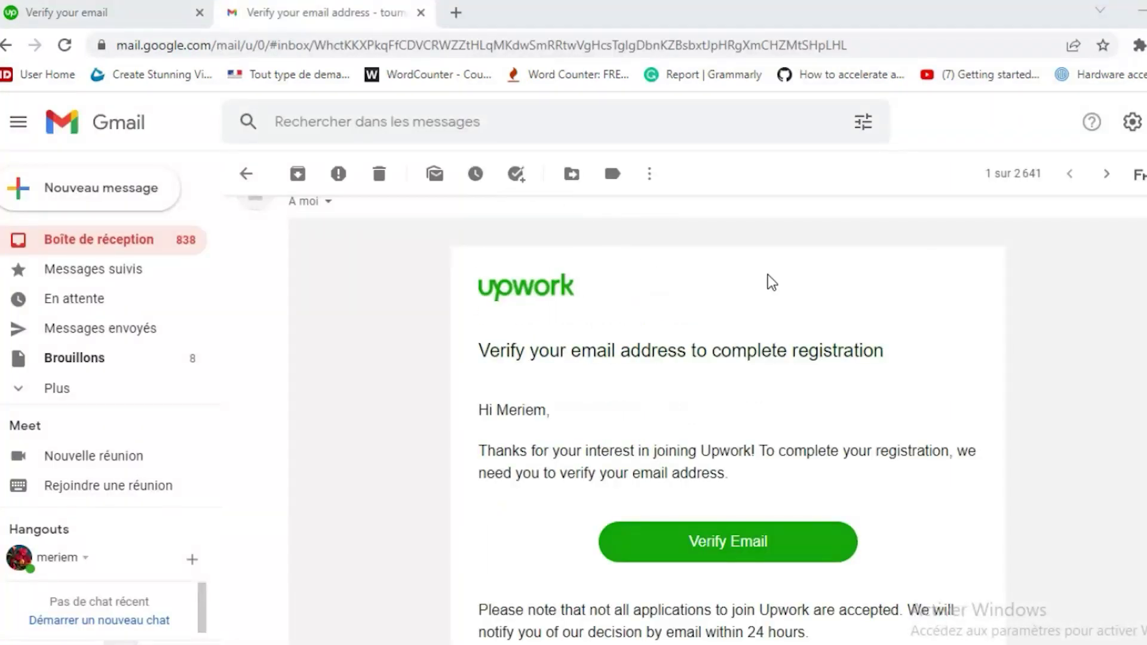
# Step: Use the Verify Email button in Upwork's Gmail message to confirm the address
pyautogui.scroll(-2, 770, 281)
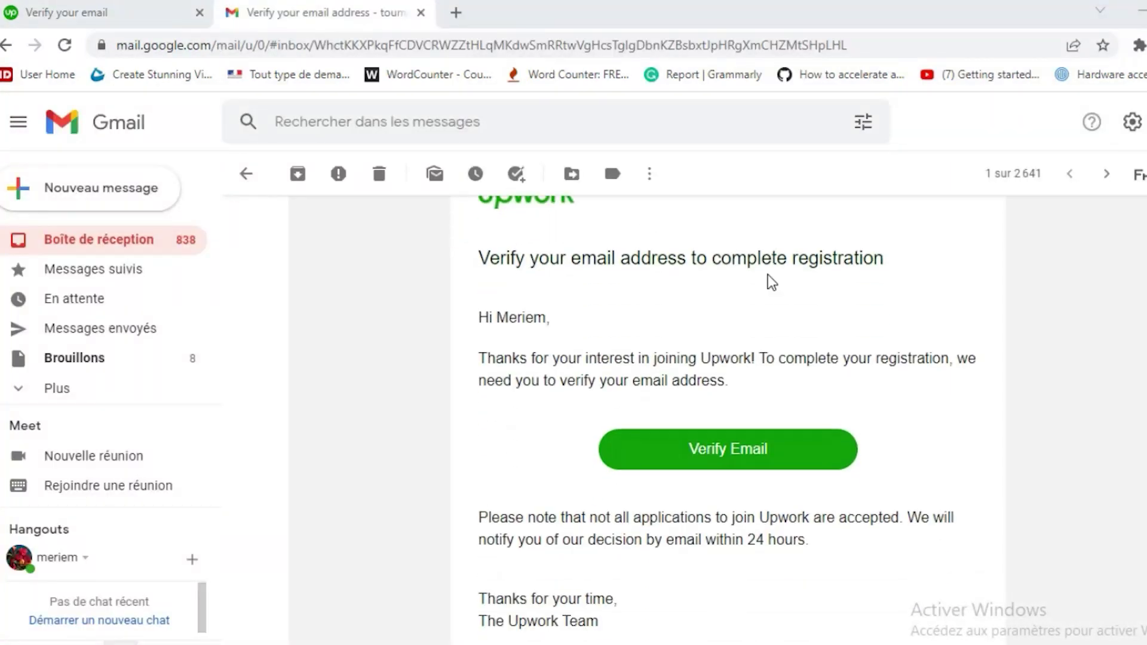
pyautogui.click(683, 463)
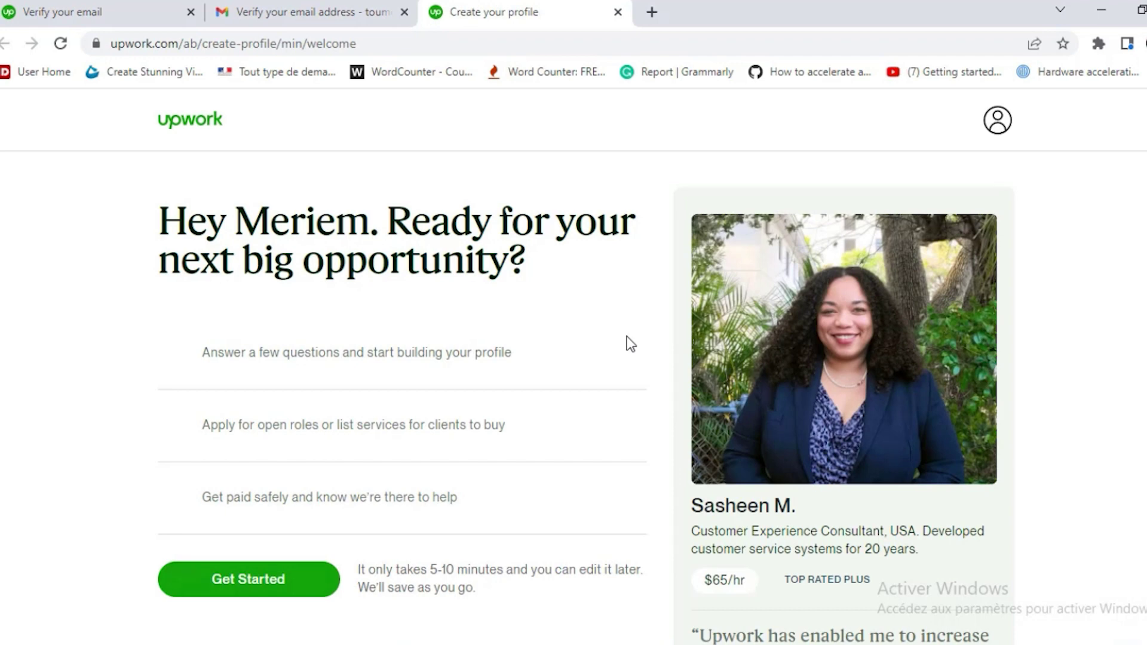
# Step: Begin profile setup, answering 'I've tried it but still might need tips'
pyautogui.click(272, 581)
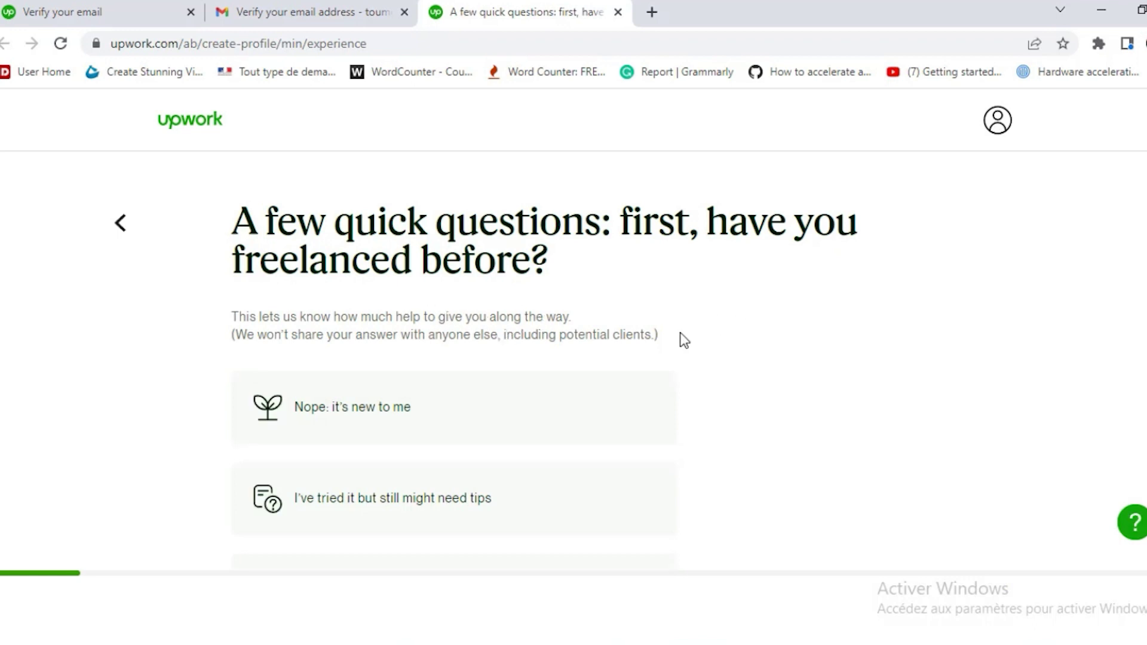
pyautogui.scroll(-2, 699, 339)
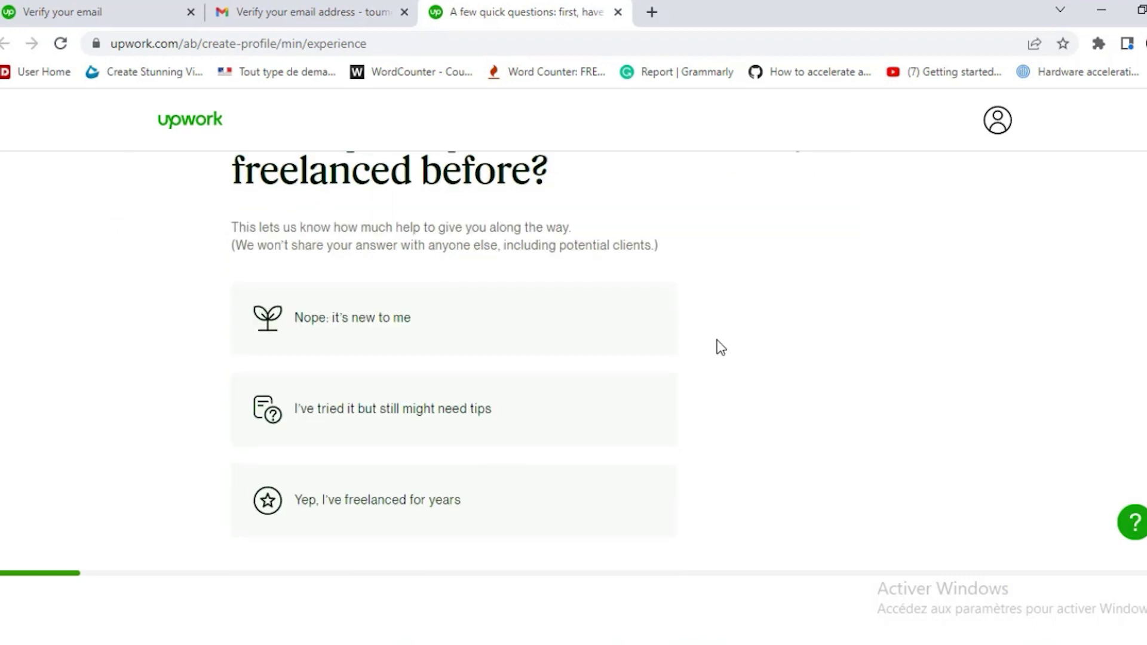
pyautogui.click(636, 398)
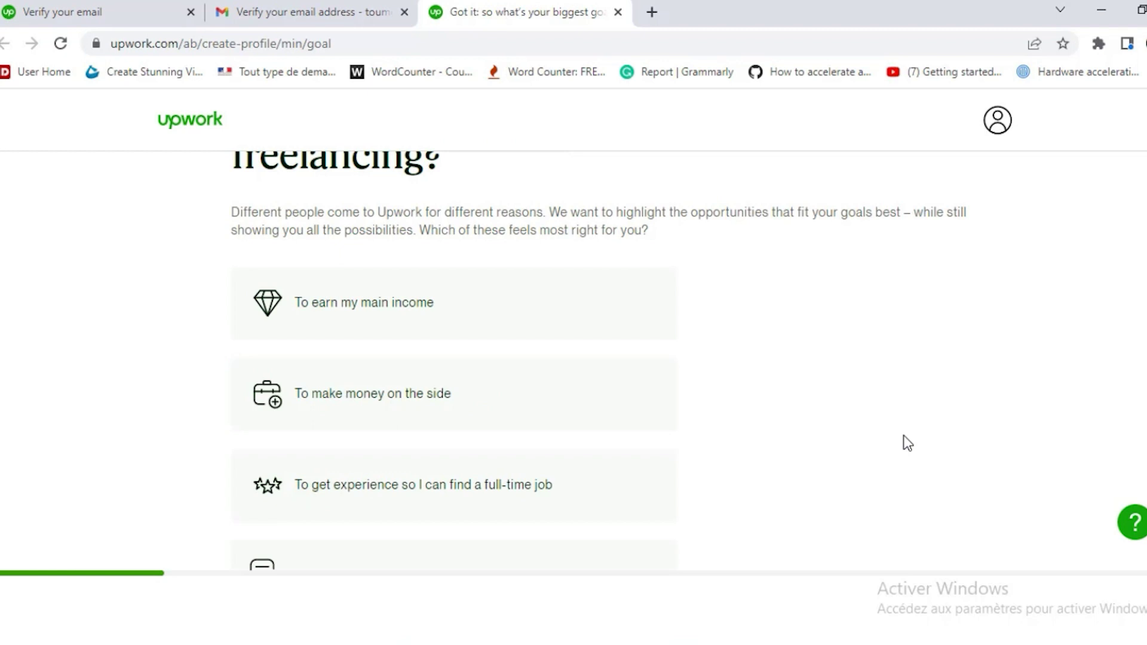
# Step: Choose 'To earn my main income' as the freelancing goal
pyautogui.scroll(2, 907, 442)
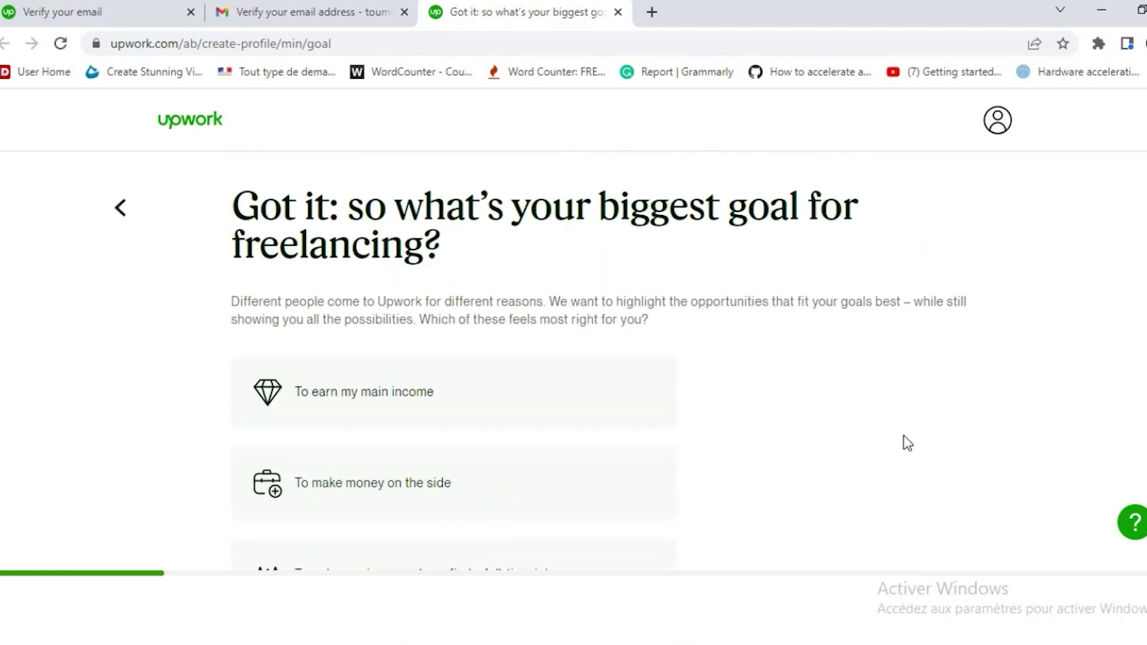
pyautogui.scroll(-2, 732, 372)
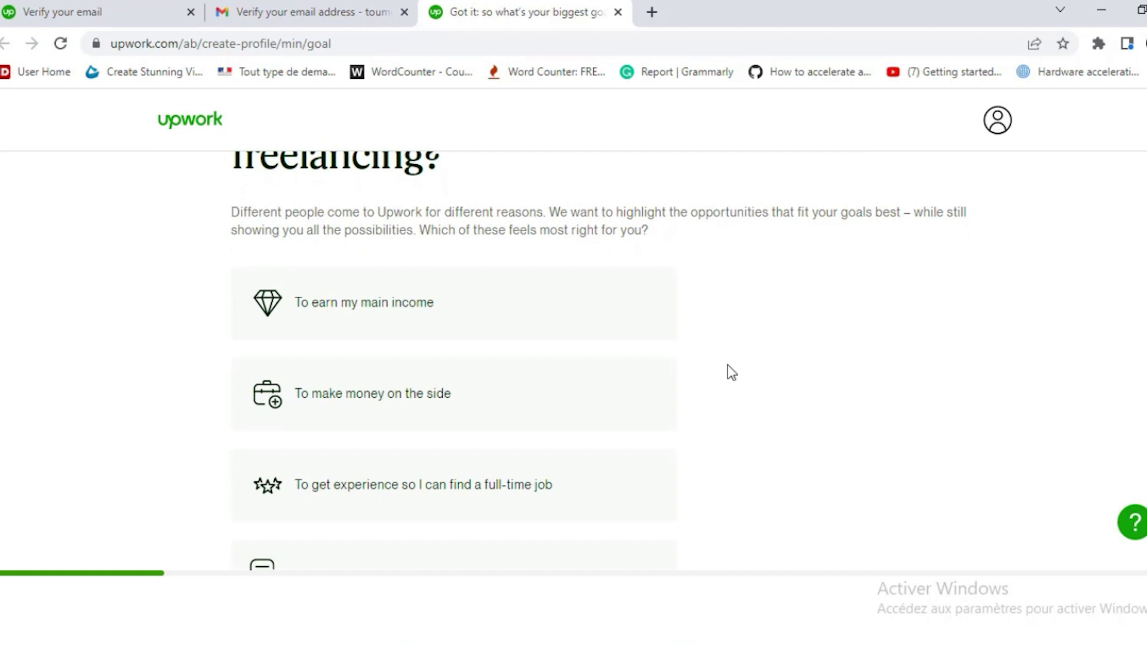
pyautogui.scroll(-2, 732, 372)
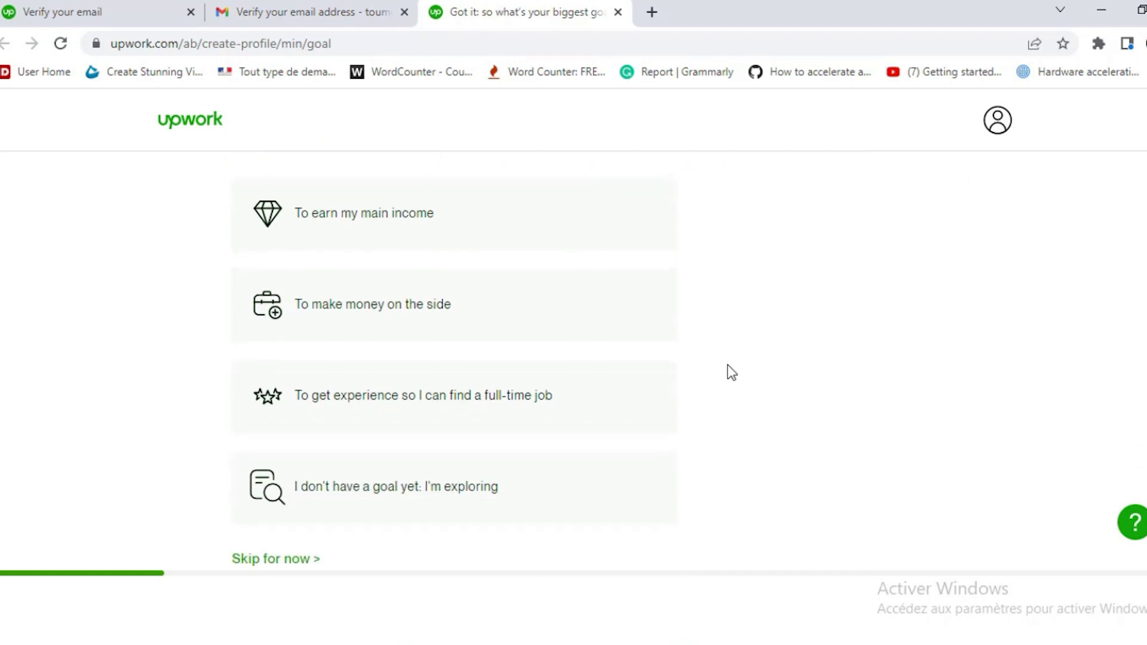
pyautogui.scroll(2, 711, 367)
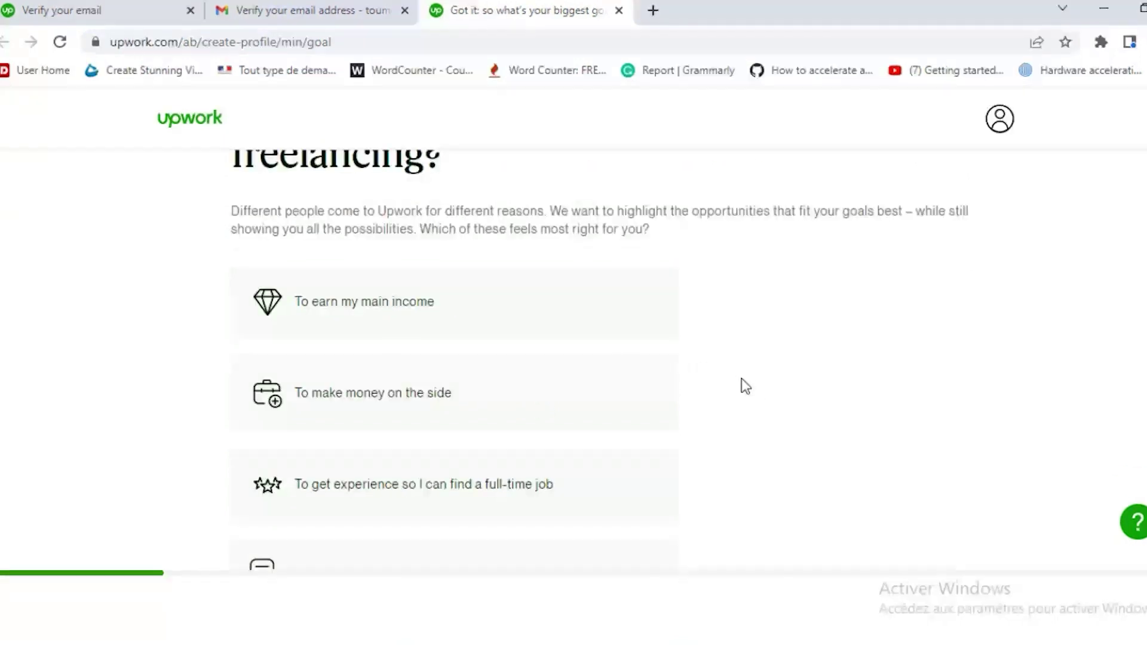
pyautogui.click(609, 312)
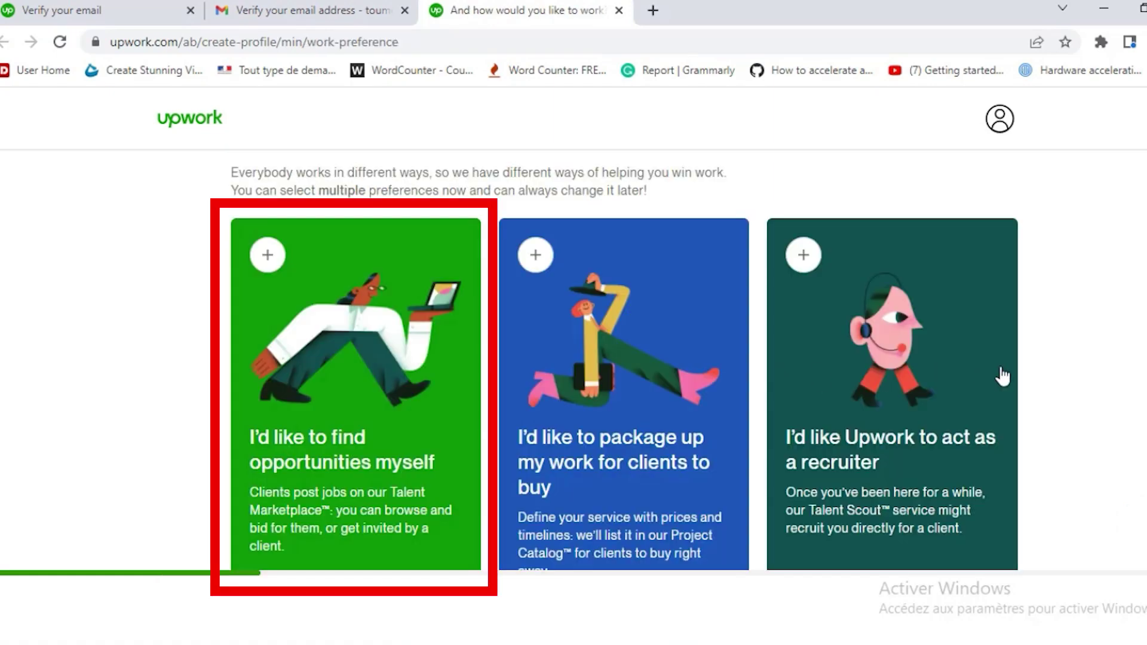
# Step: Select finding opportunities myself and packaging work for clients, then proceed to Create a Profile
pyautogui.scroll(-3, 1099, 337)
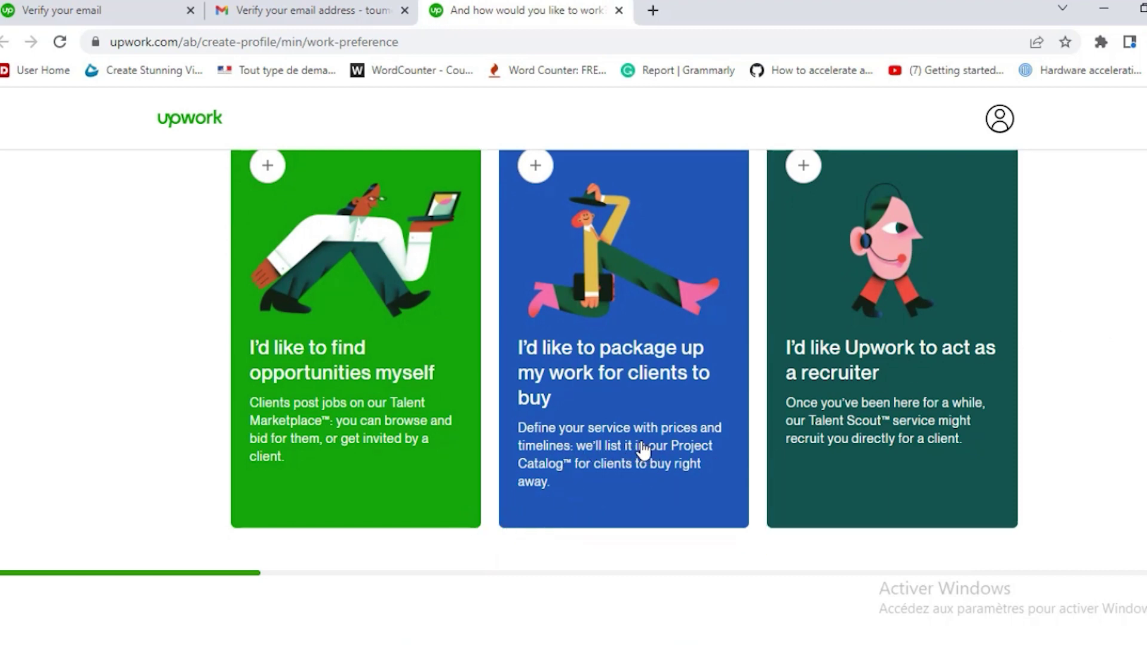
pyautogui.click(478, 470)
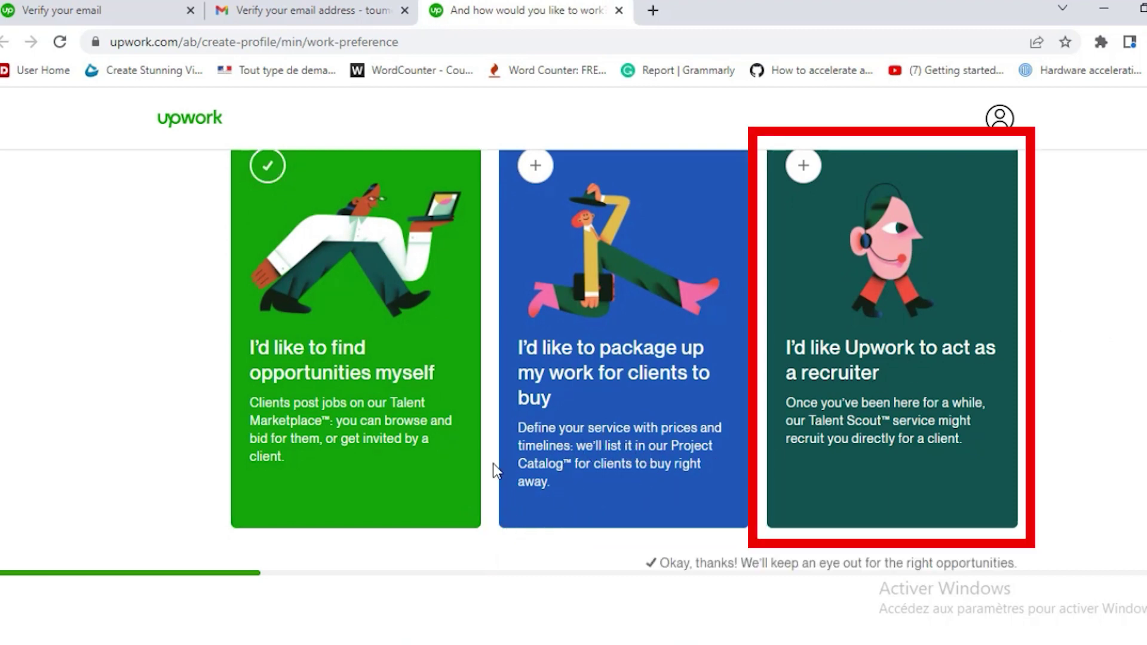
pyautogui.click(544, 481)
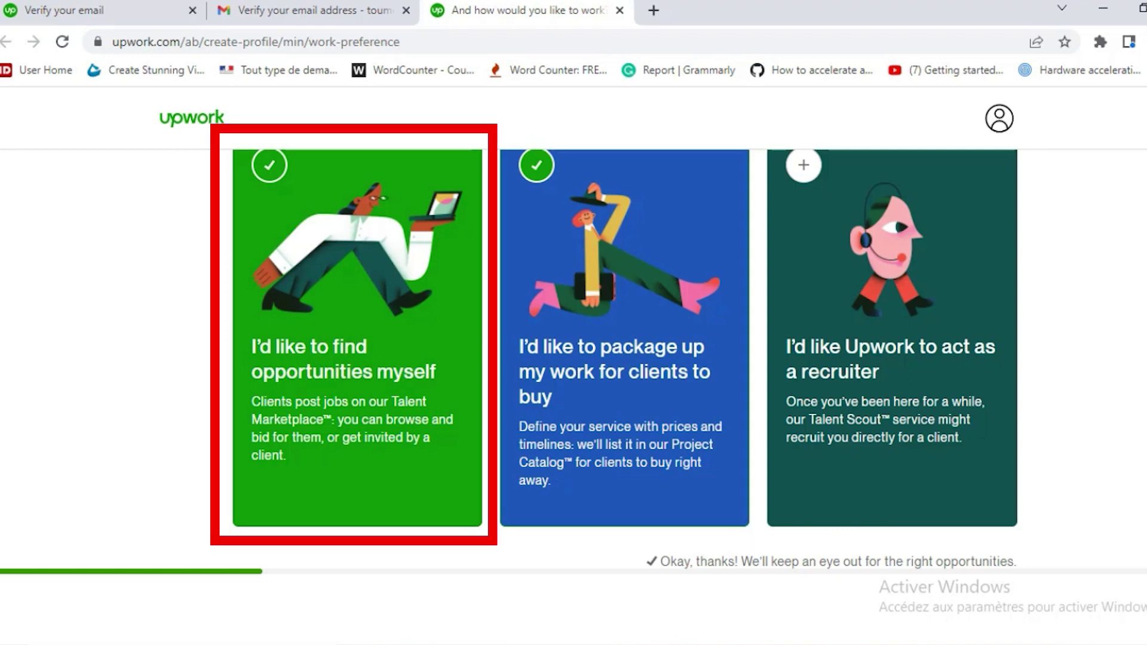
pyautogui.scroll(-2, 776, 359)
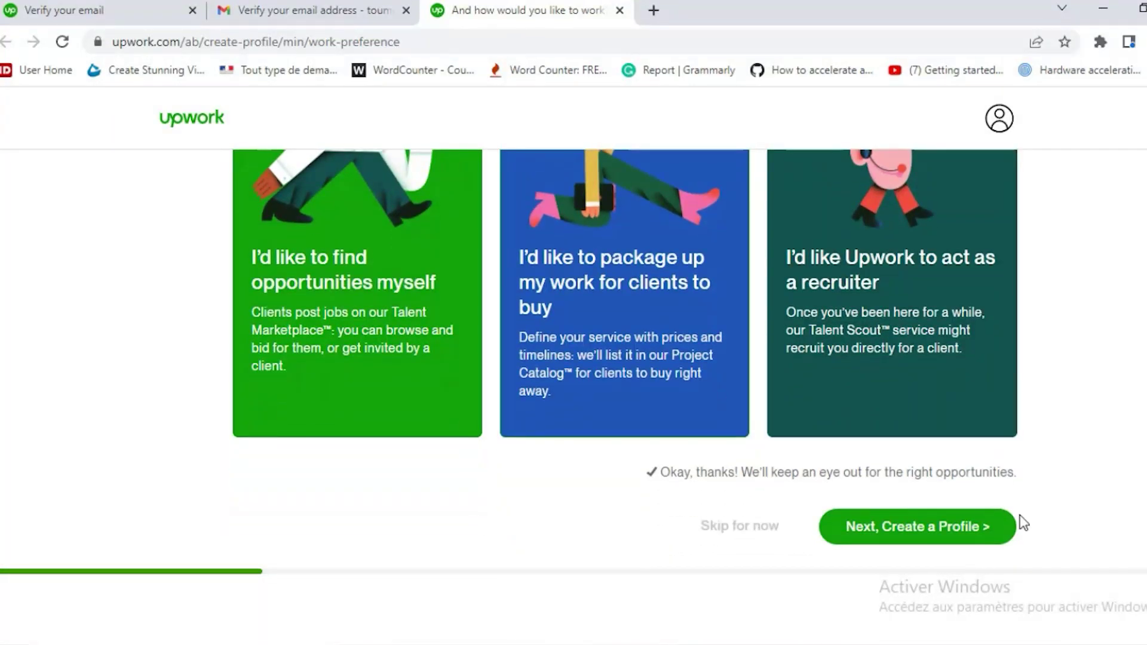
pyautogui.click(933, 535)
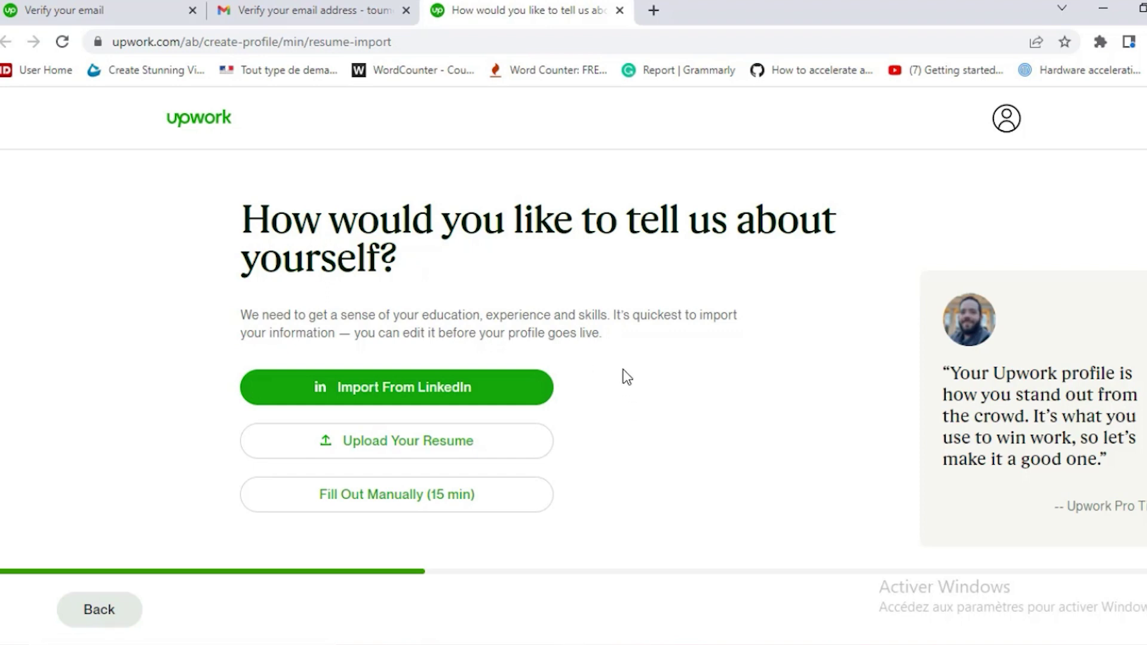
# Step: Fill out the profile manually with the title 'video editing' and save it
pyautogui.click(436, 492)
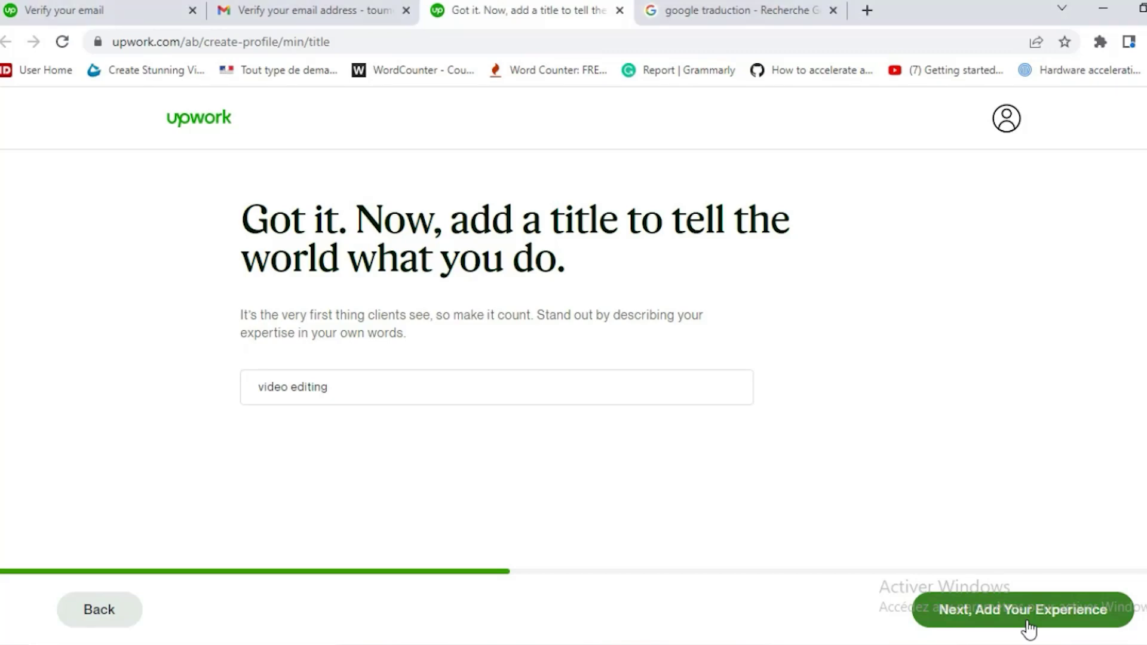
pyautogui.click(1028, 623)
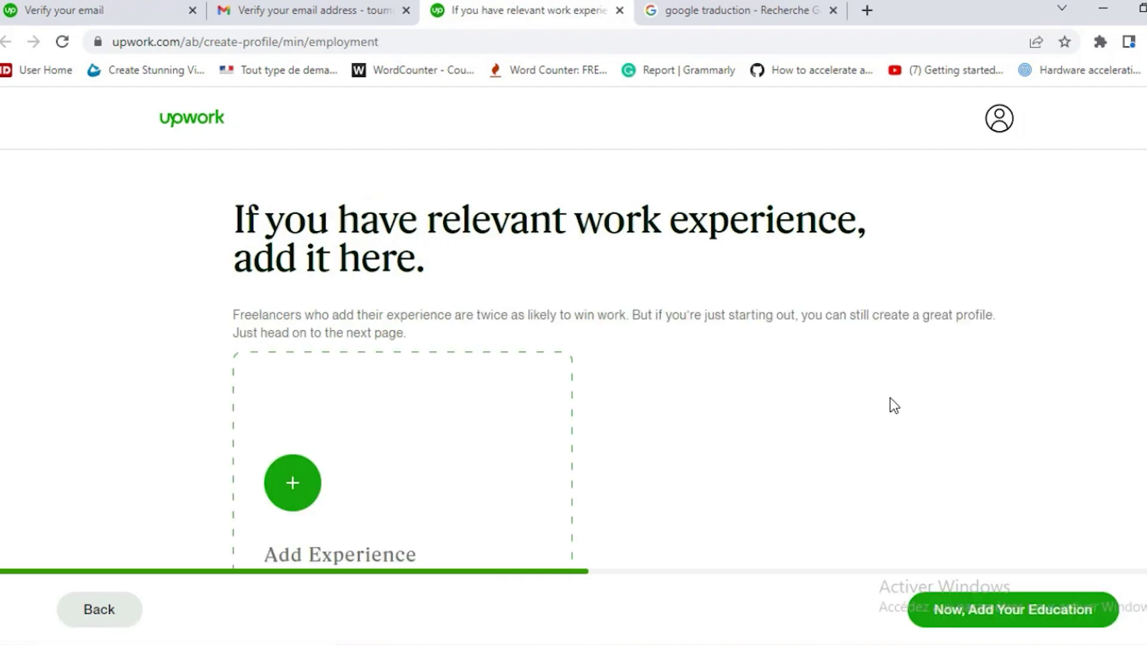
# Step: Tick 'Nothing to add?' for work experience and go on to education
pyautogui.scroll(-2, 887, 396)
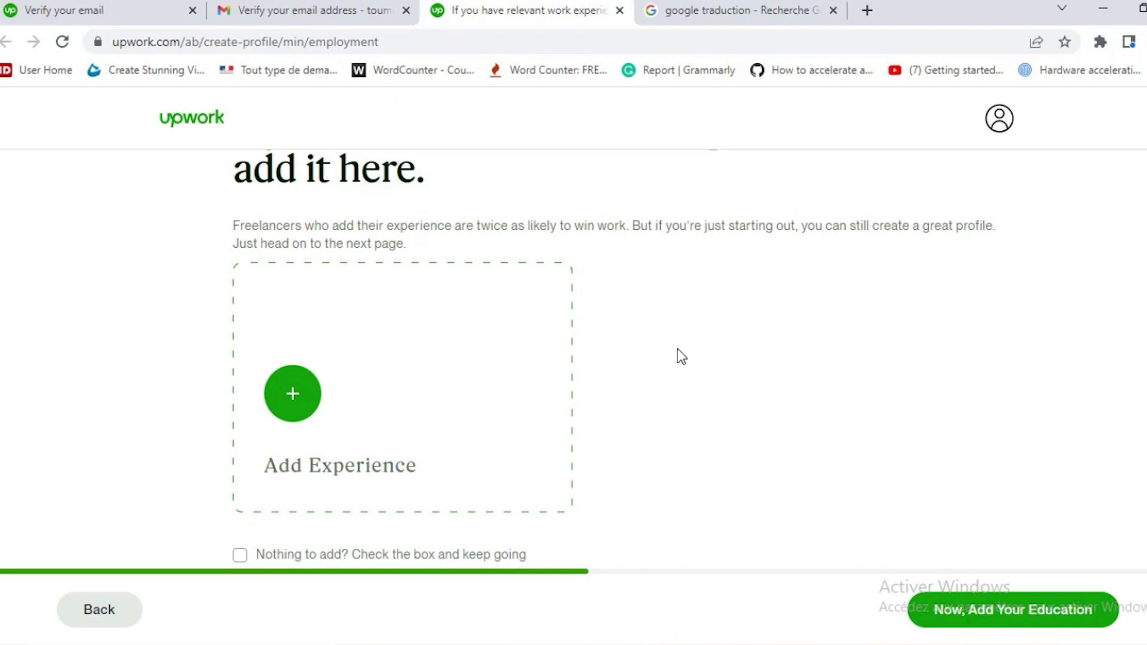
pyautogui.scroll(-1, 714, 353)
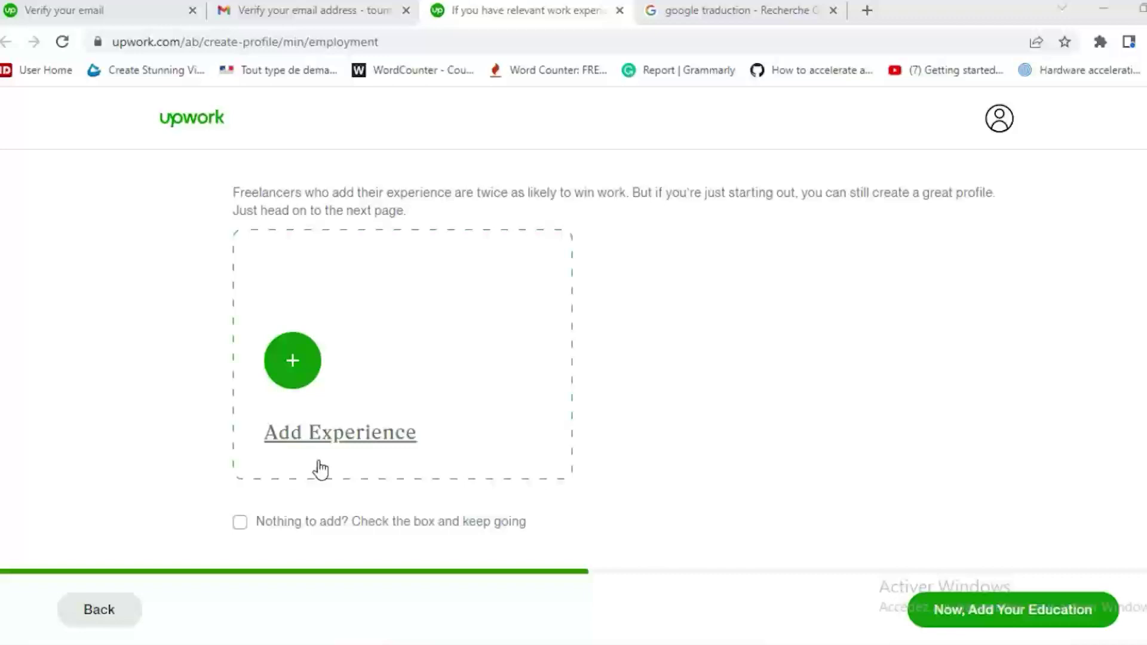
pyautogui.click(245, 528)
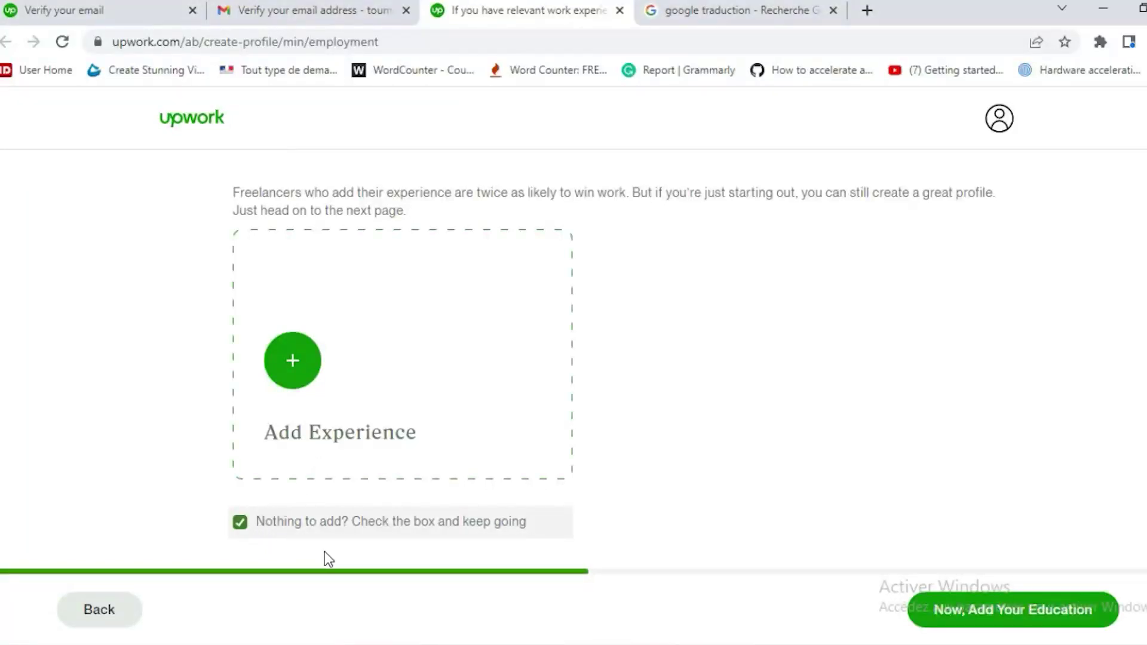
pyautogui.click(980, 621)
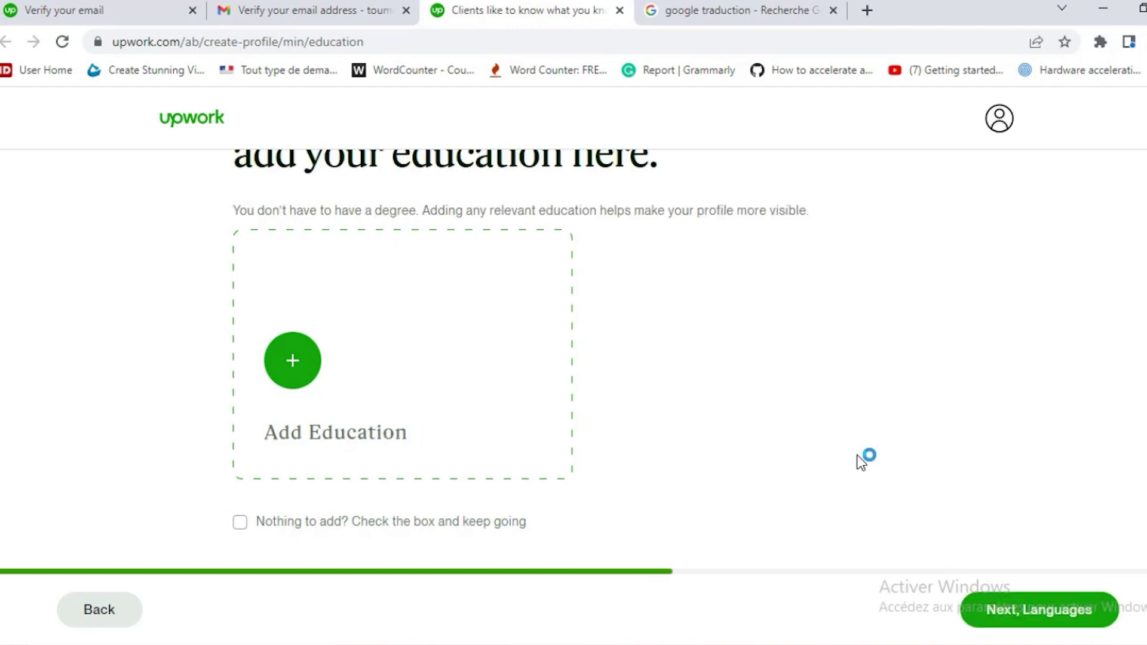
# Step: Add an MCA in Automotive engineering entry, 2015–2020, with the pasted school name
pyautogui.click(294, 370)
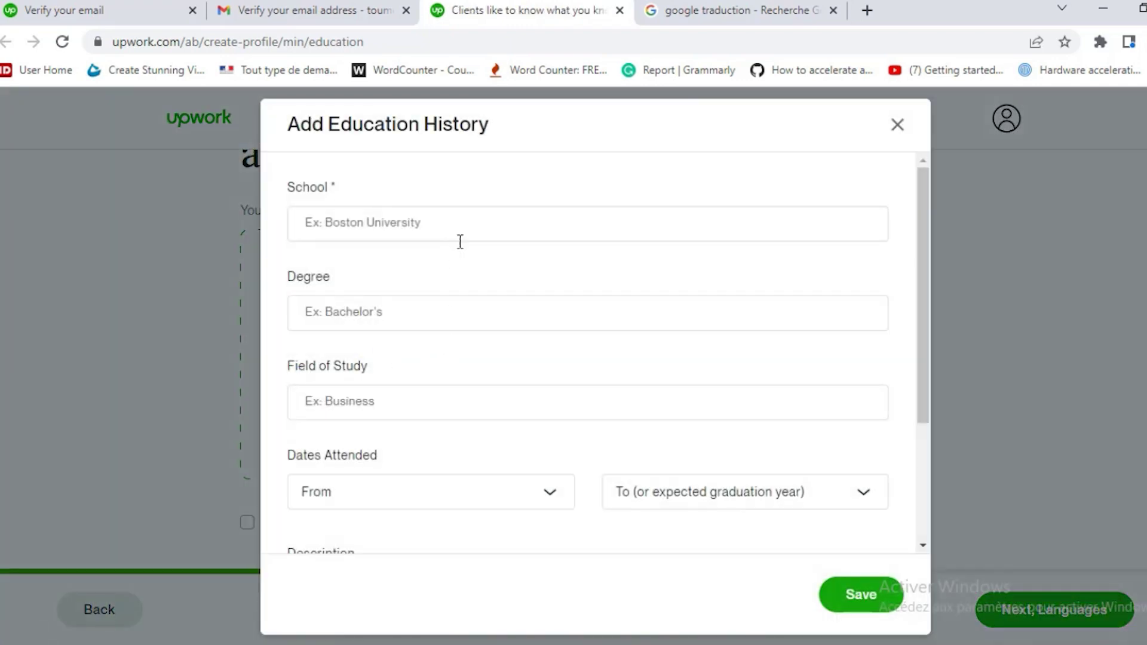
pyautogui.click(586, 234)
pyautogui.hotkey('ctrl', 'v')
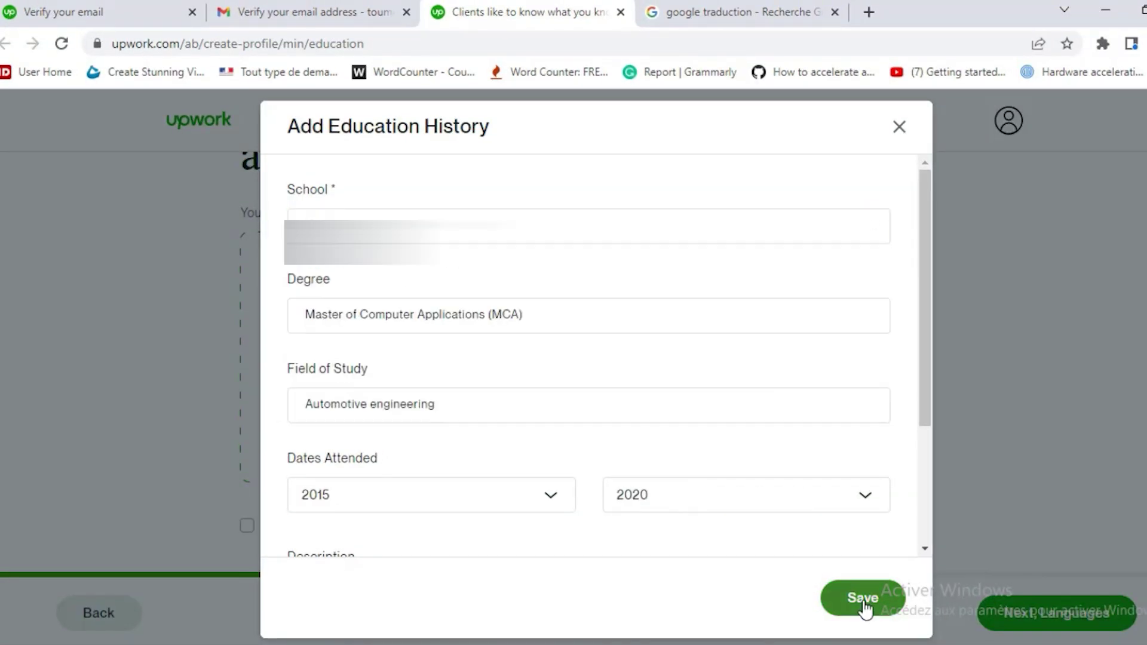
pyautogui.click(864, 599)
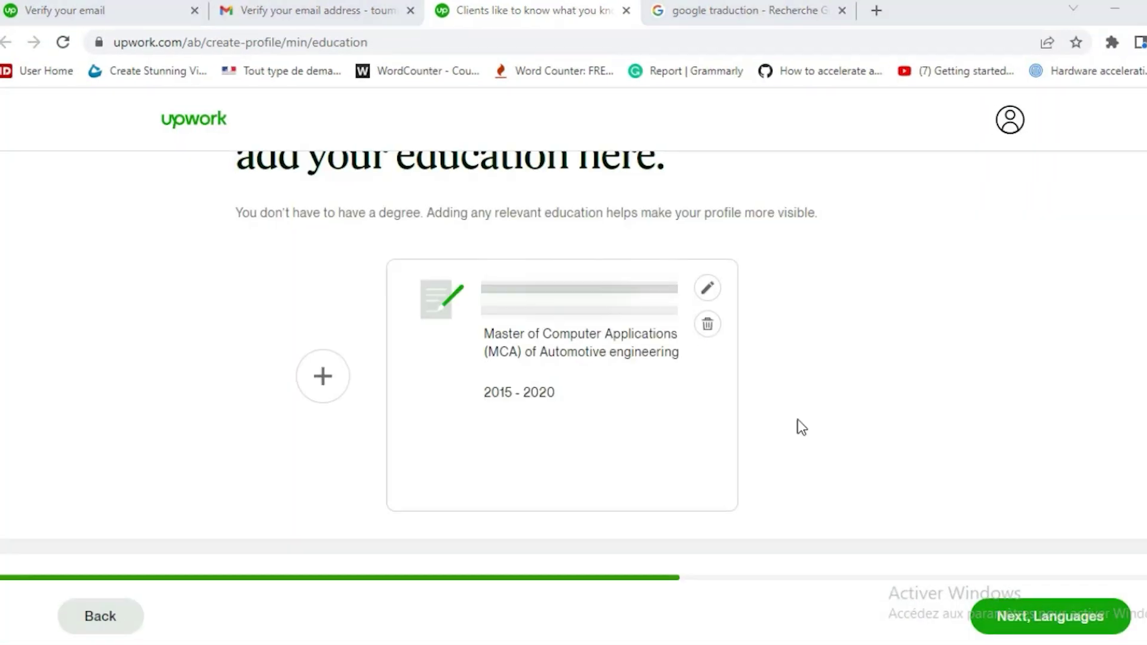
# Step: Set English proficiency to Conversational and continue to the skills page
pyautogui.click(1023, 624)
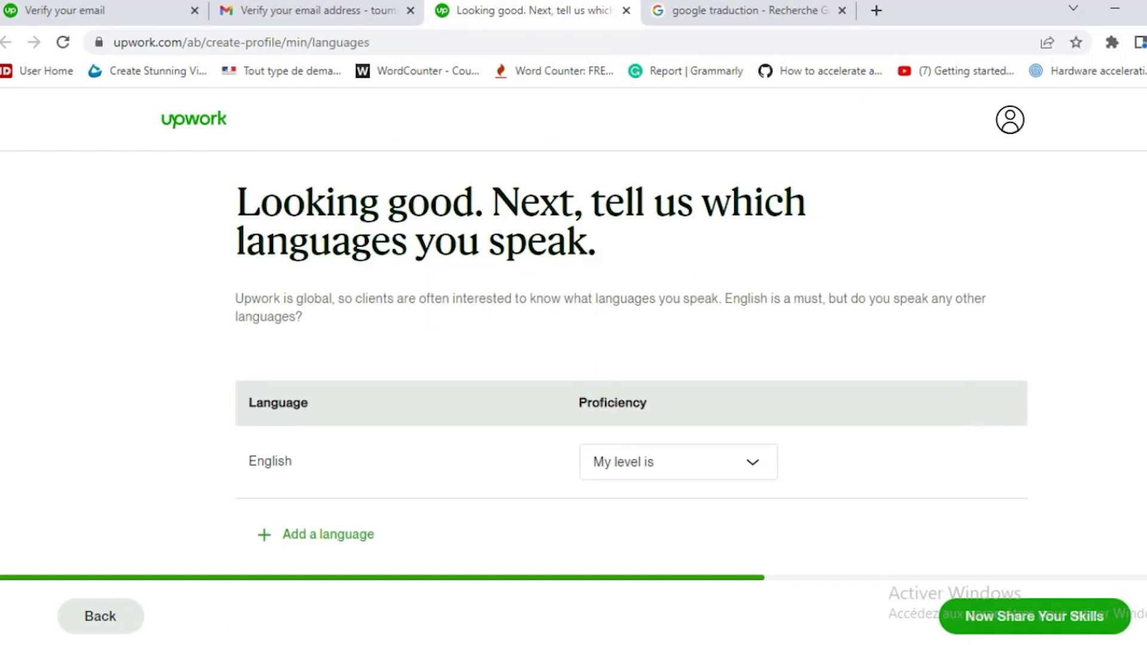
pyautogui.click(712, 470)
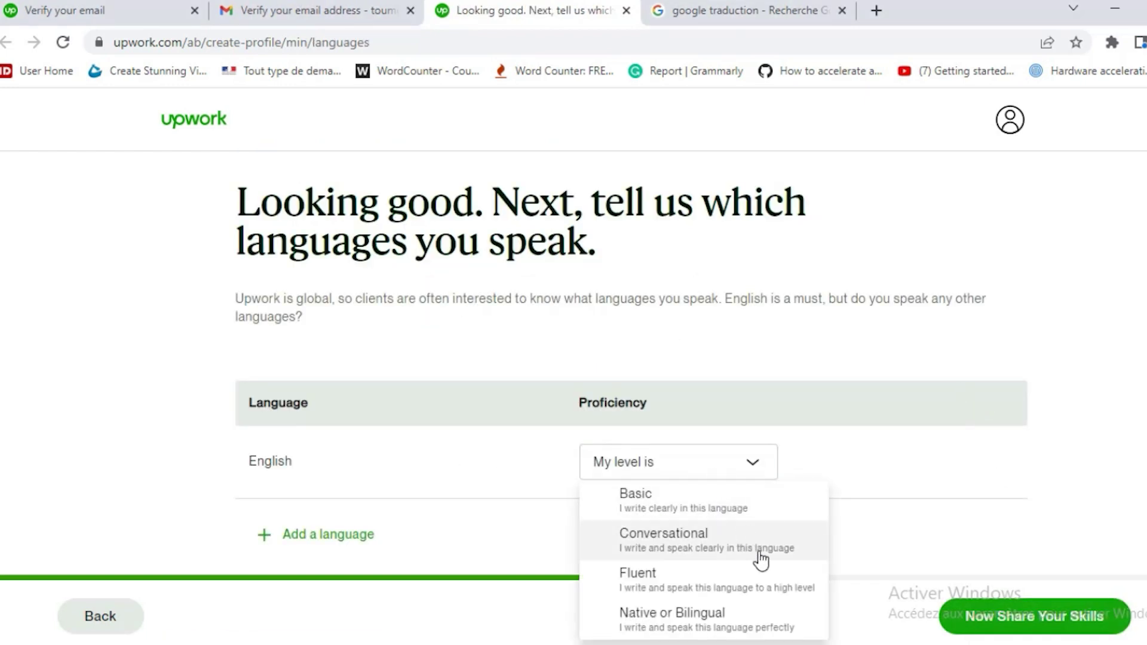
pyautogui.click(760, 560)
pyautogui.click(1035, 616)
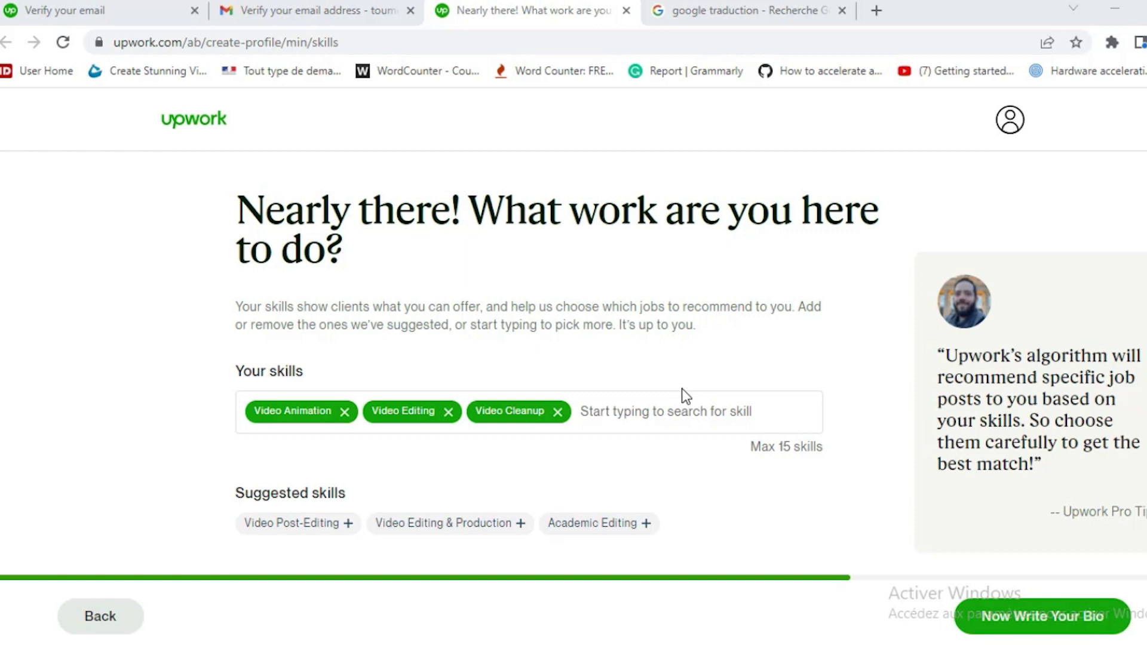
# Step: Keep Video Animation, Video Editing and Video Cleanup as skills and go to the bio step
pyautogui.click(732, 416)
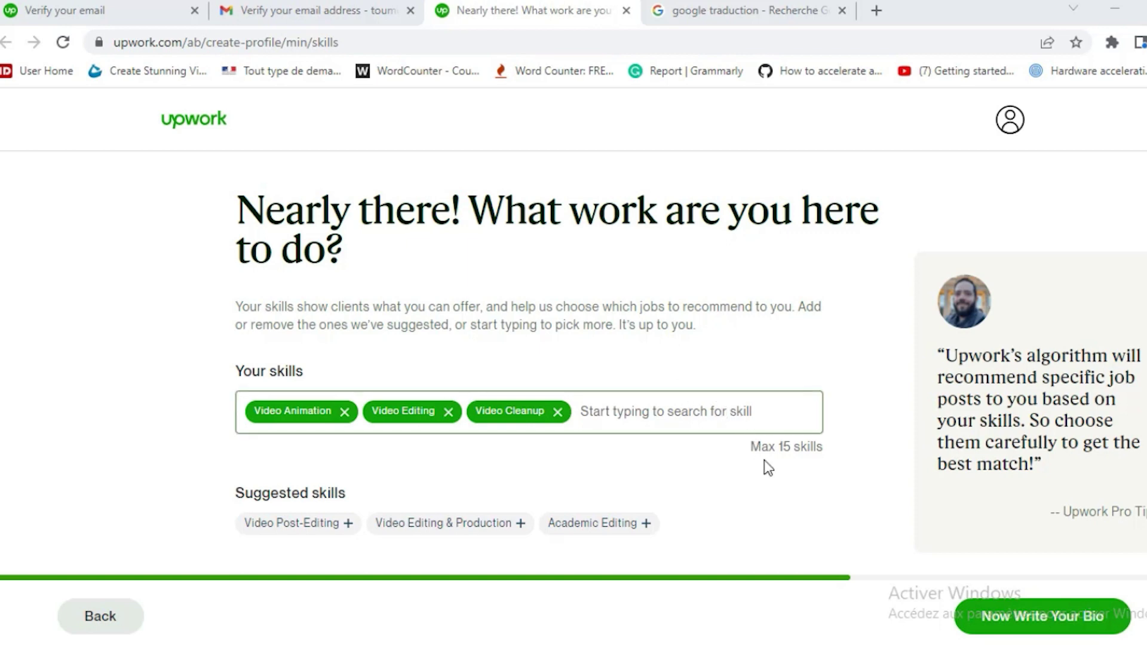
pyautogui.click(783, 485)
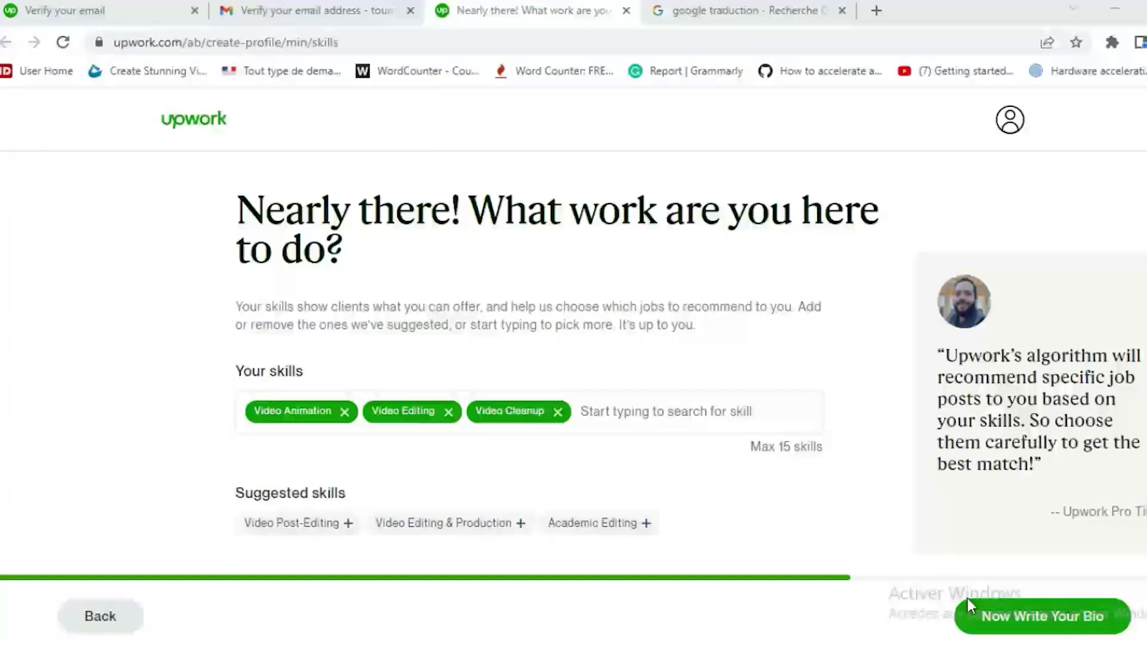
pyautogui.click(992, 621)
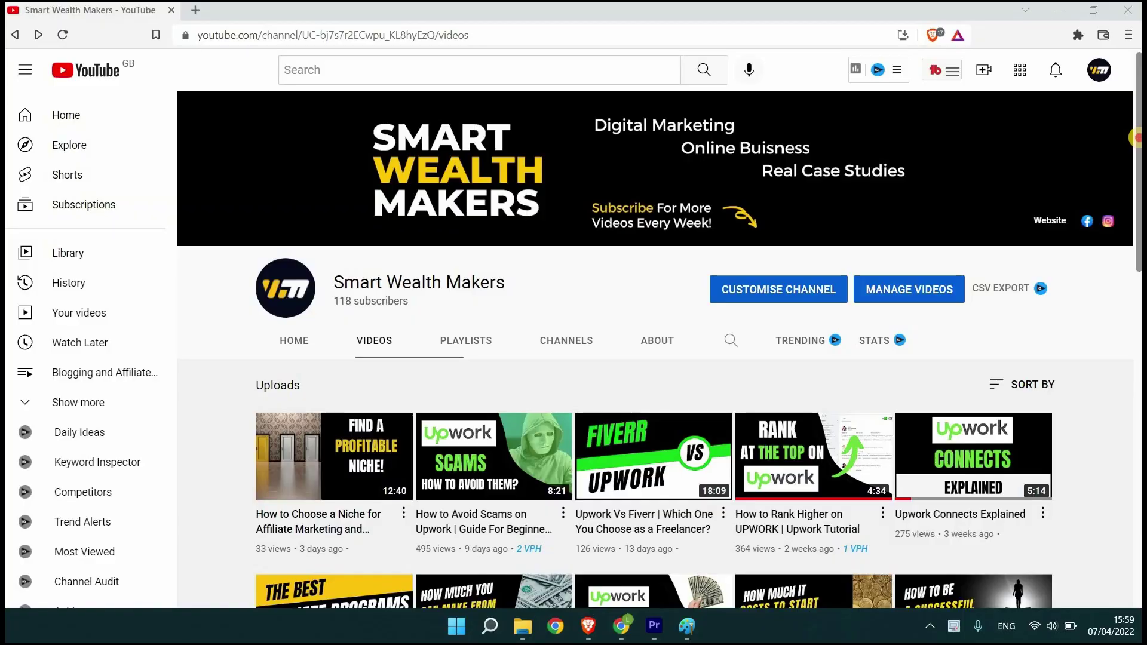
# Step: Open the YouTube video 'Upwork Profile Description Writing Tips'
pyautogui.scroll(-2, 657, 358)
pyautogui.moveTo(683, 493)
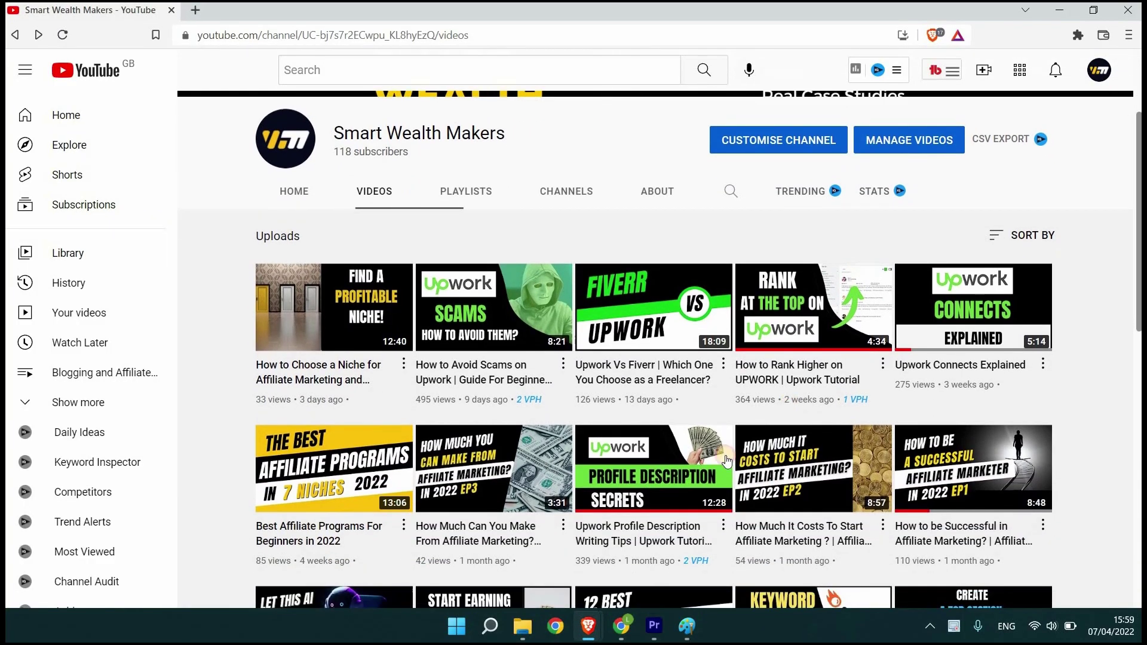
pyautogui.click(683, 494)
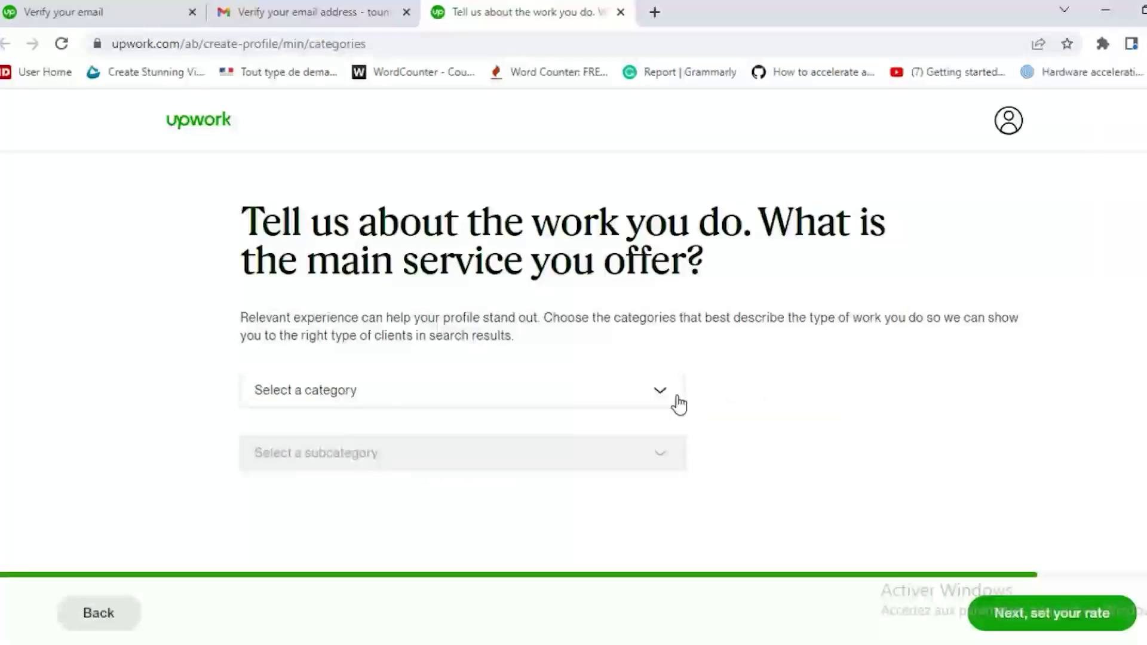
# Step: Pick Design & Creative as the service category and Video & Animation as subcategory
pyautogui.click(660, 394)
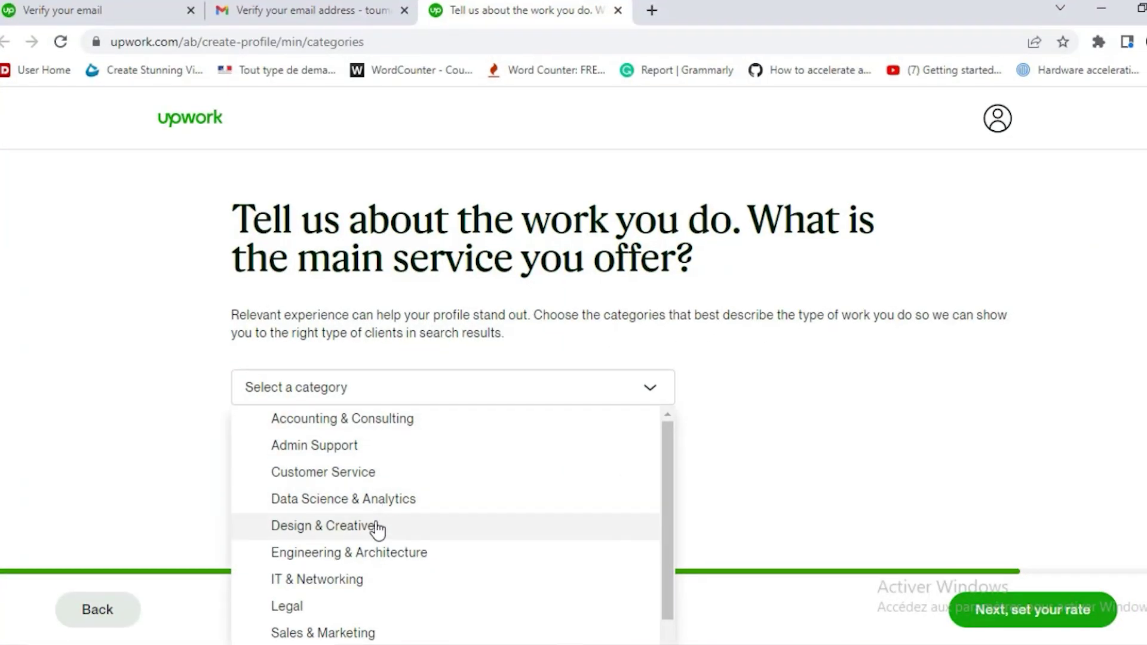
pyautogui.click(376, 530)
pyautogui.click(655, 462)
pyautogui.scroll(-1, 568, 499)
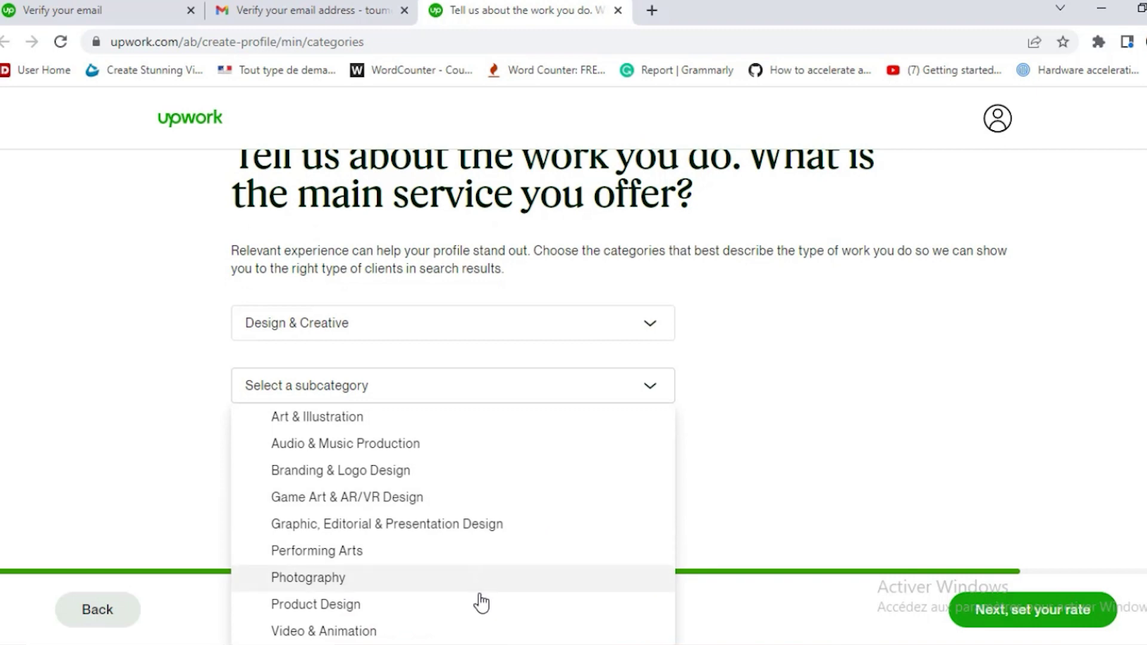
pyautogui.click(481, 628)
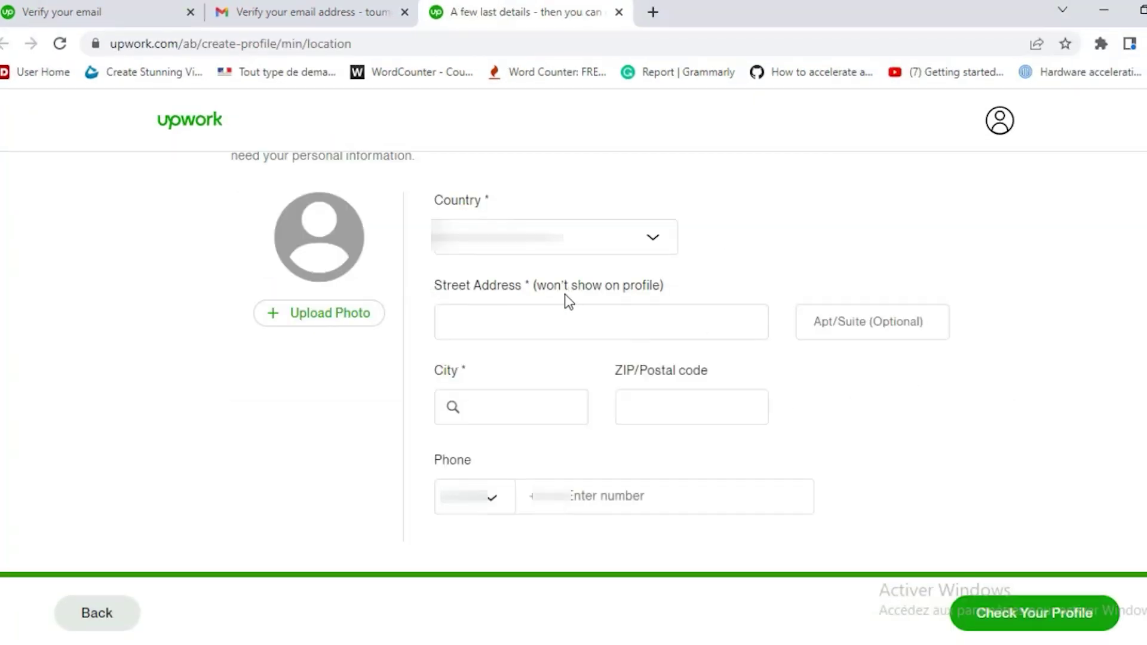
# Step: Paste in the street address, city and phone number, fill the ZIP field, and start the profile photo upload
pyautogui.click(584, 324)
pyautogui.hotkey('ctrl', 'v')
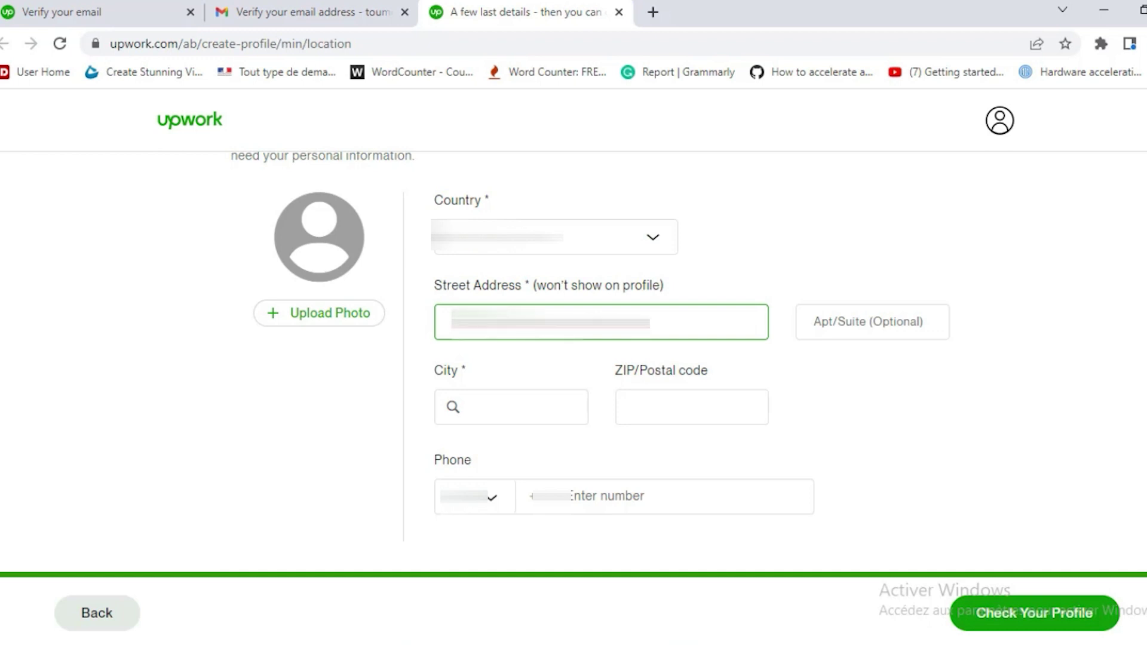
pyautogui.click(530, 409)
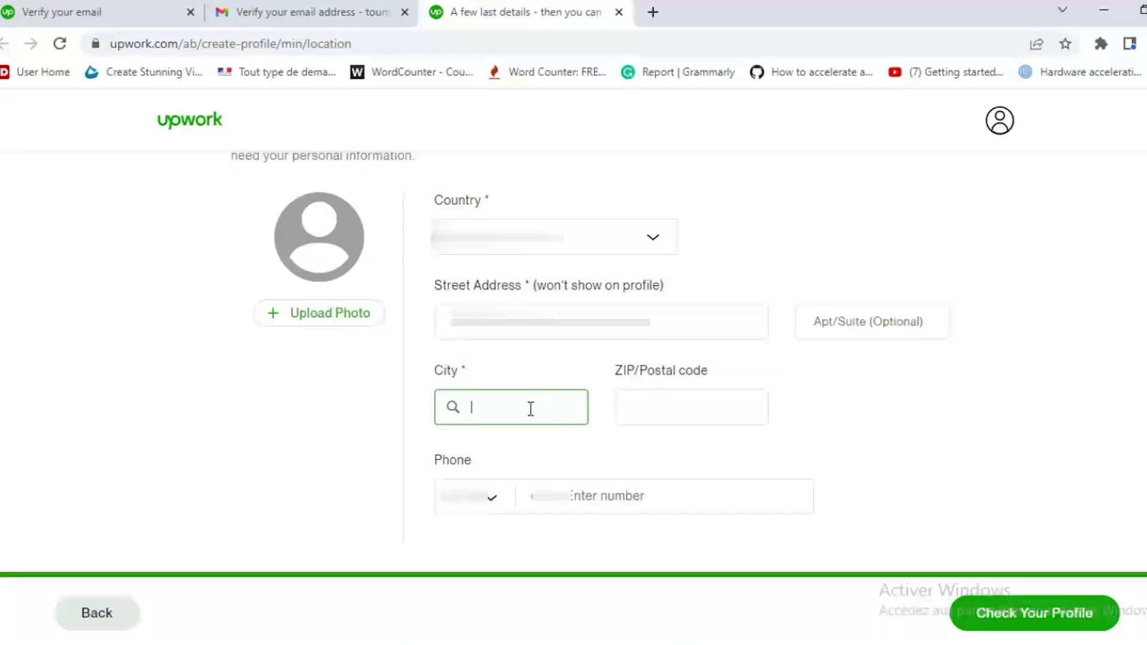
pyautogui.hotkey('ctrl', 'v')
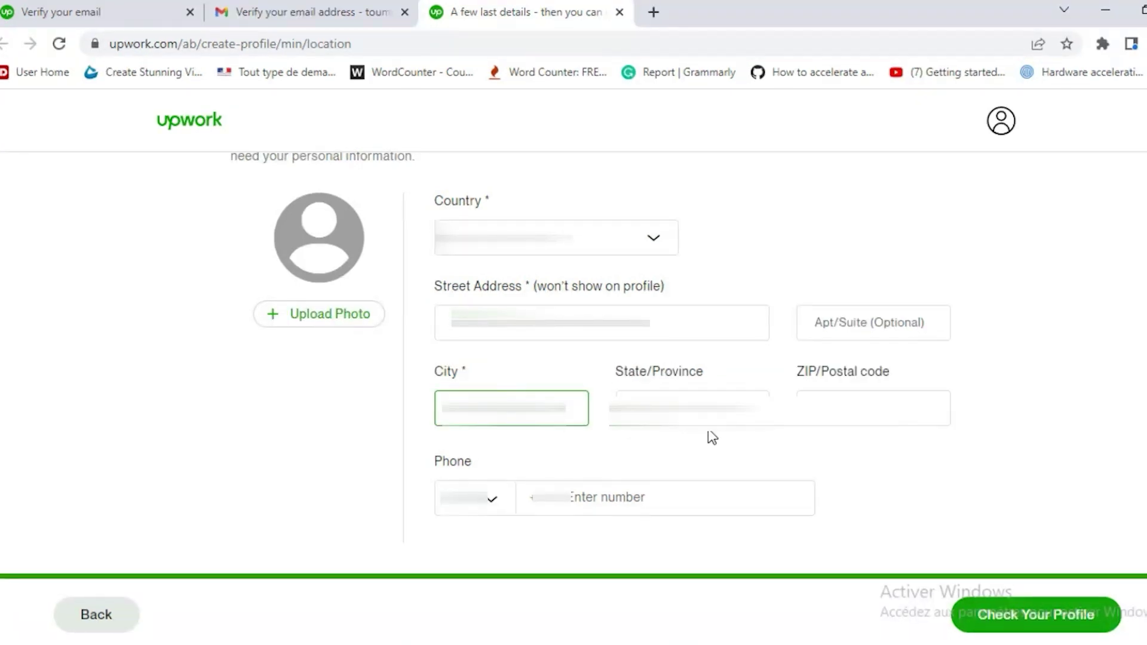
pyautogui.click(872, 408)
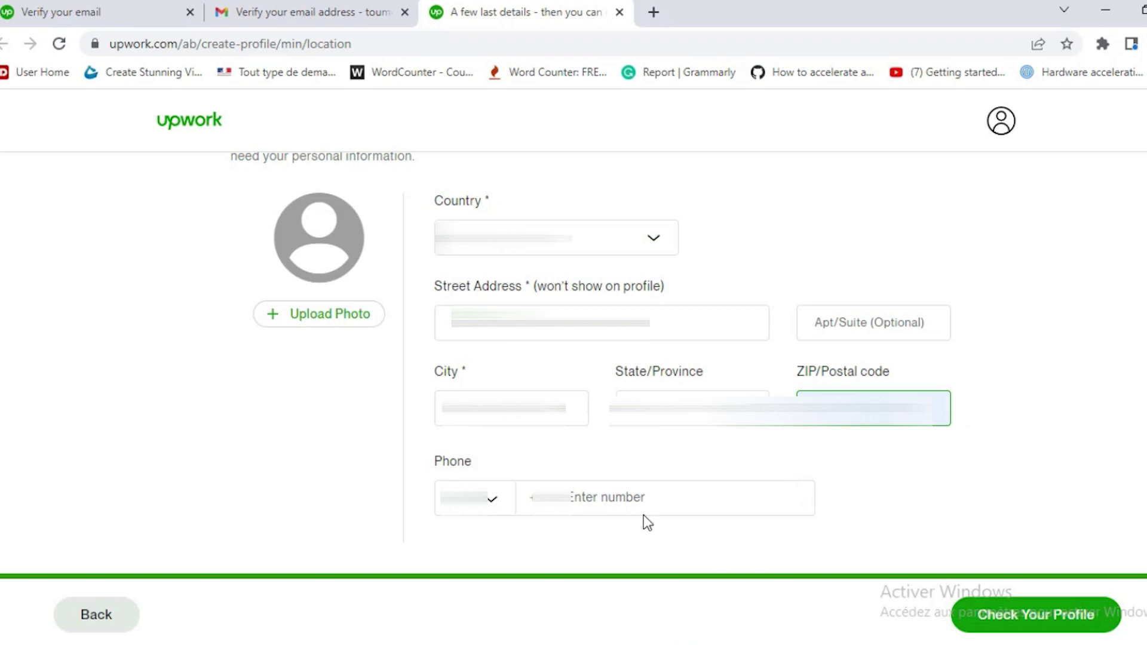
pyautogui.click(725, 496)
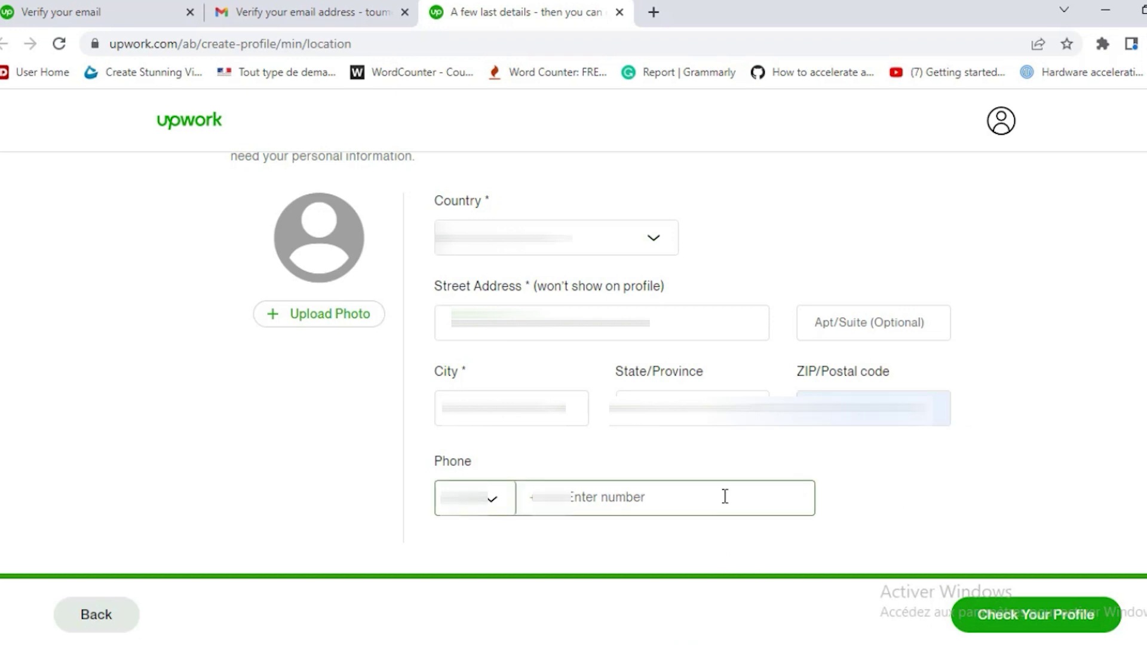
pyautogui.hotkey('ctrl', 'v')
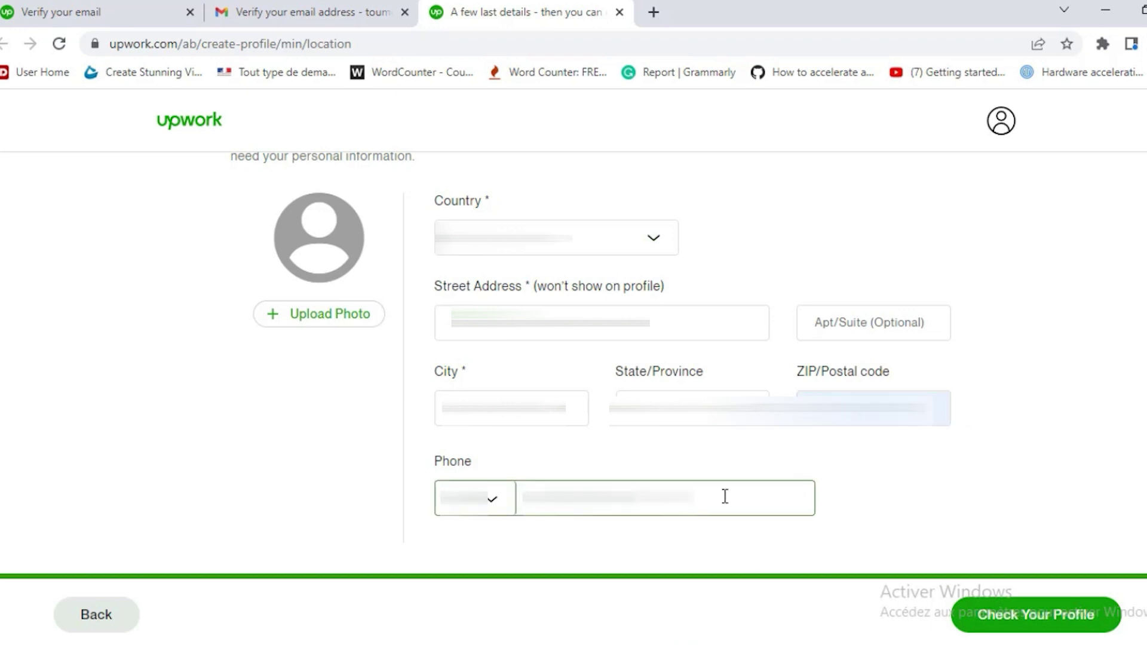
pyautogui.click(319, 314)
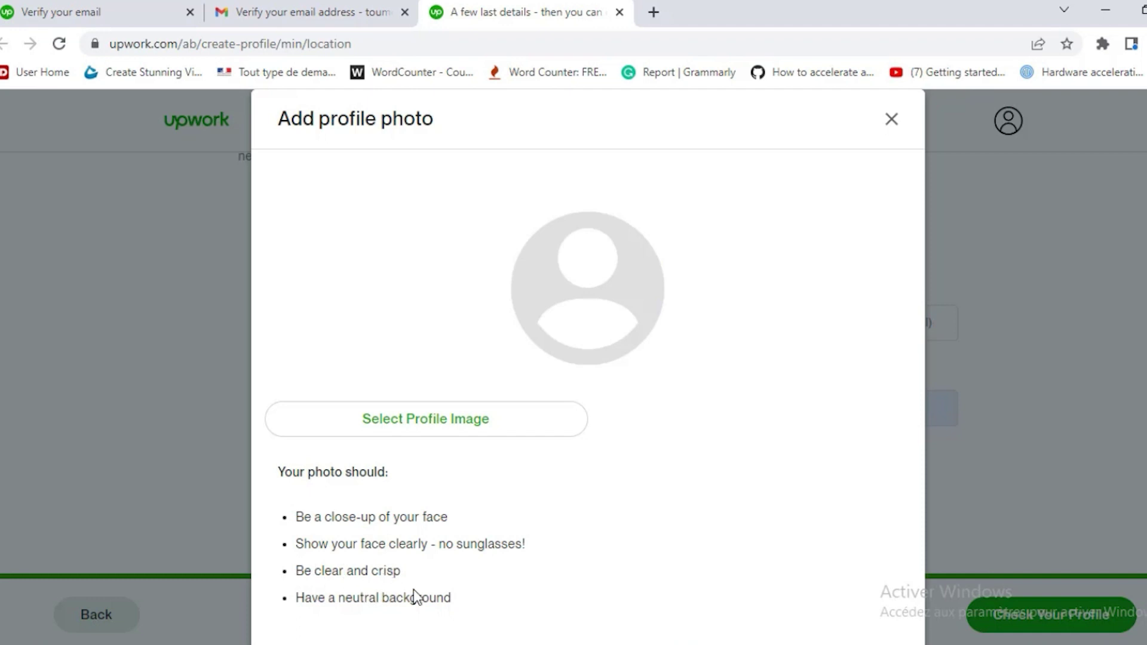
# Step: Choose the photo file from disk as the profile image
pyautogui.click(425, 427)
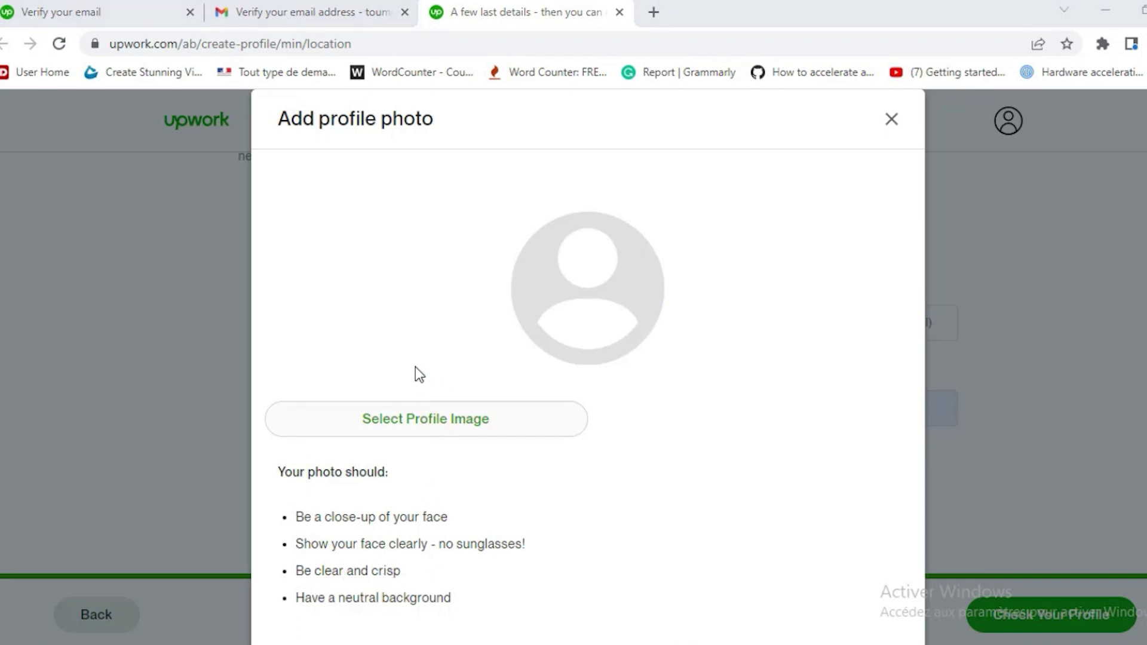
pyautogui.doubleClick(214, 141)
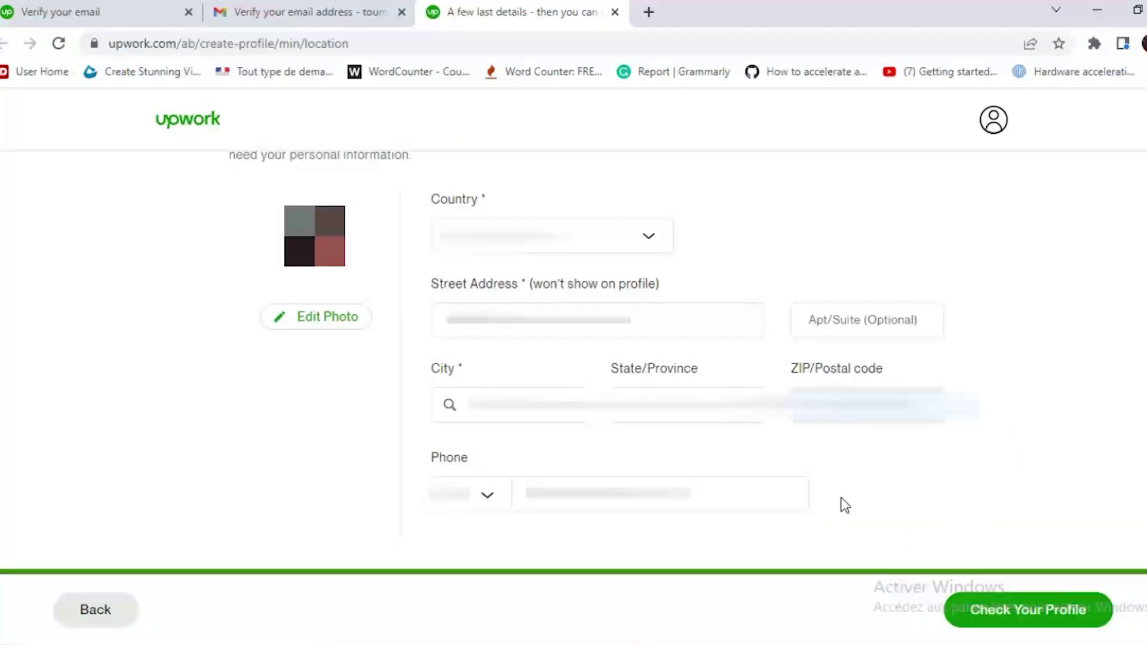
# Step: Preview the completed profile and submit it, landing on the dashboard at 40% completeness
pyautogui.click(1051, 614)
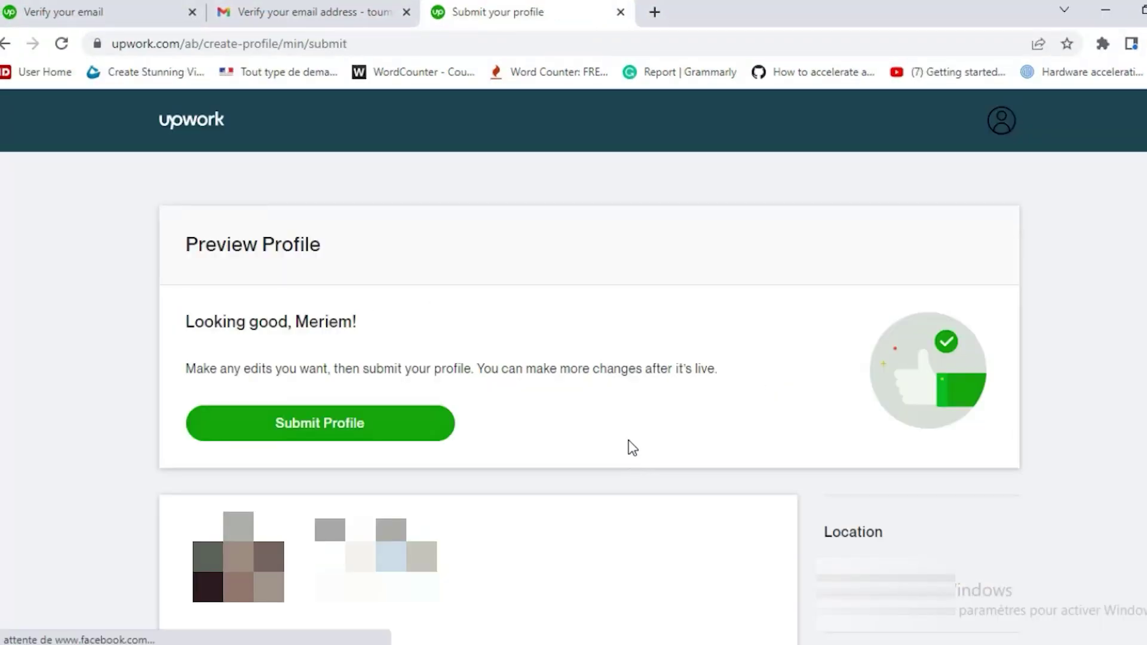
pyautogui.click(748, 540)
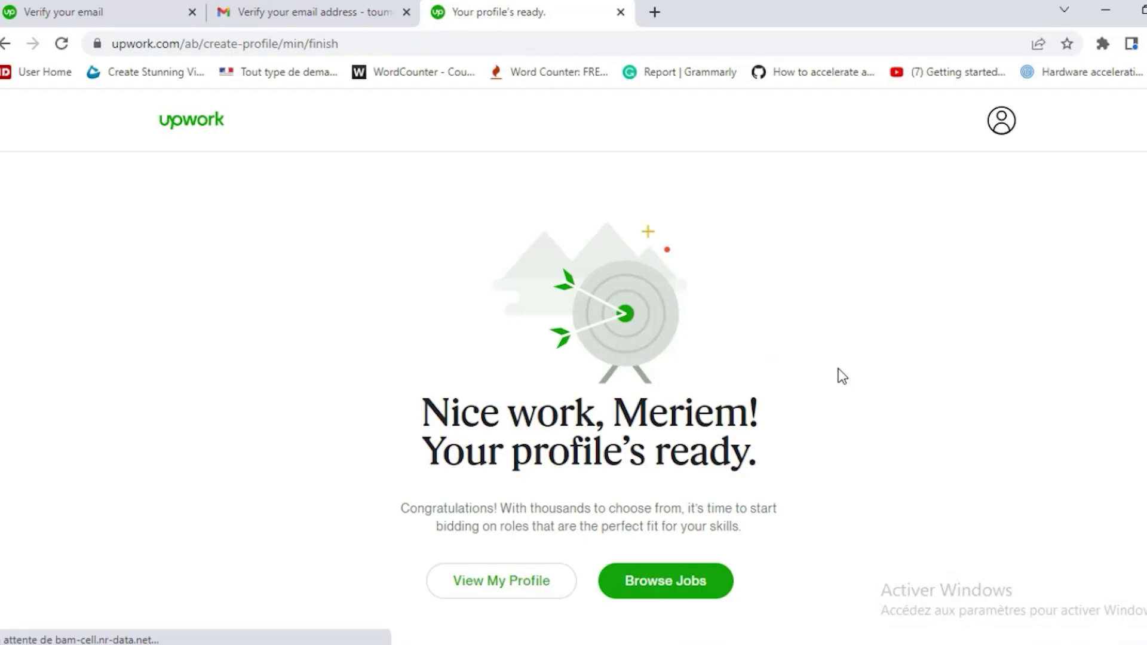
pyautogui.scroll(-1, 838, 374)
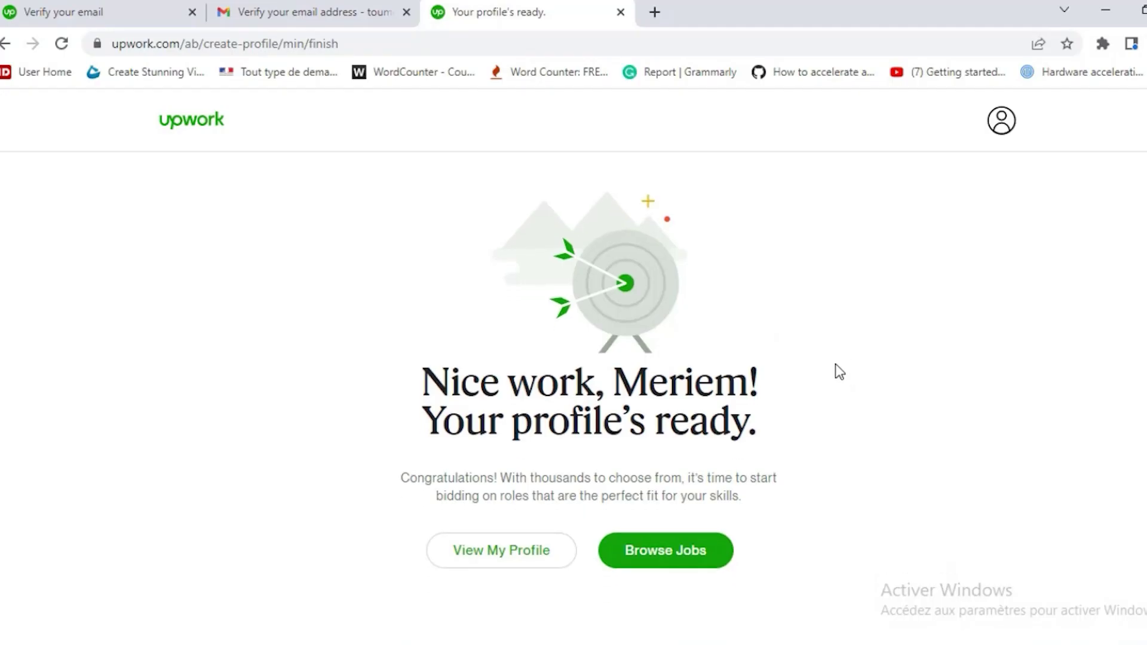